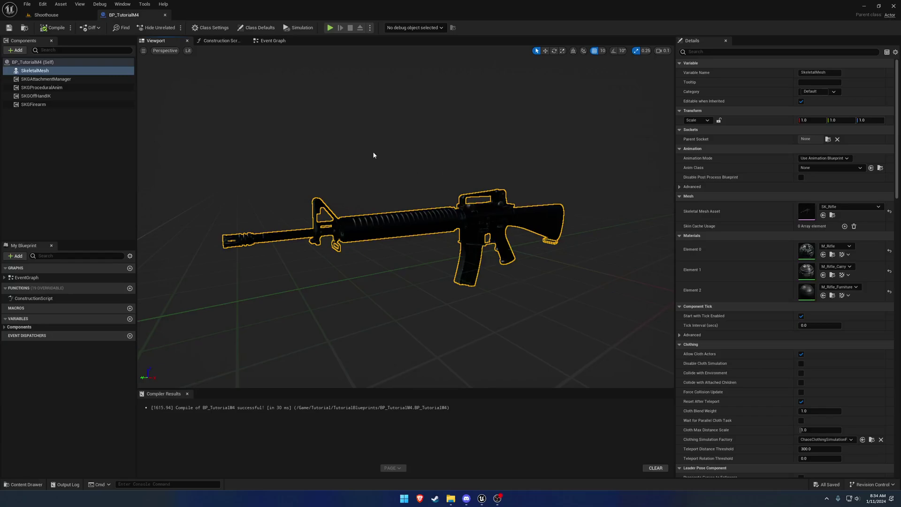
Play the Shoothouse level to check how the rifle is held, stop it, and return to the BP_TutorialM4 blueprint
{"action": "left_click", "coordinate": [61, 16]}
{"action": "left_click", "coordinate": [172, 27]}
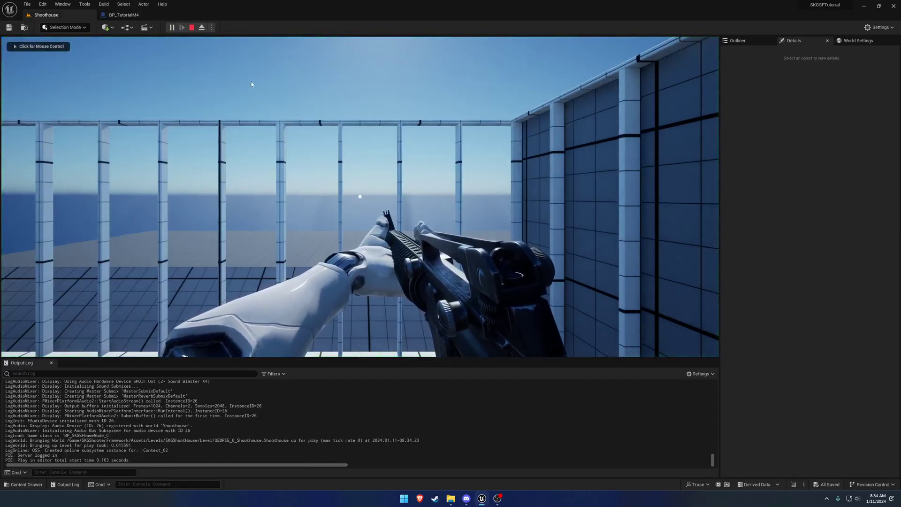
{"action": "key", "text": "Escape"}
{"action": "left_click", "coordinate": [123, 15]}
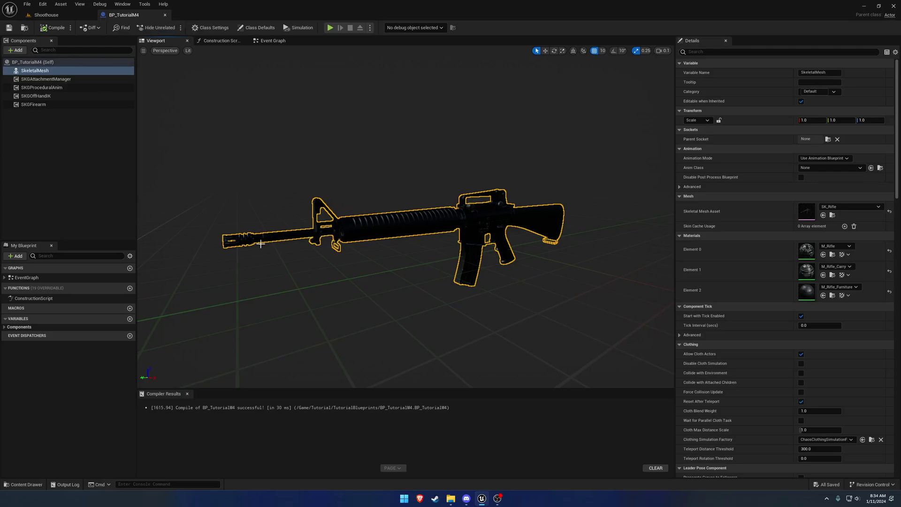
Add an SKGMuzzle component to the BP_TutorialM4 blueprint and select it
{"action": "left_click", "coordinate": [19, 50]}
{"action": "type", "text": "muzzle"}
{"action": "left_click", "coordinate": [39, 72]}
{"action": "left_click", "coordinate": [57, 136]}
{"action": "left_click", "coordinate": [42, 106]}
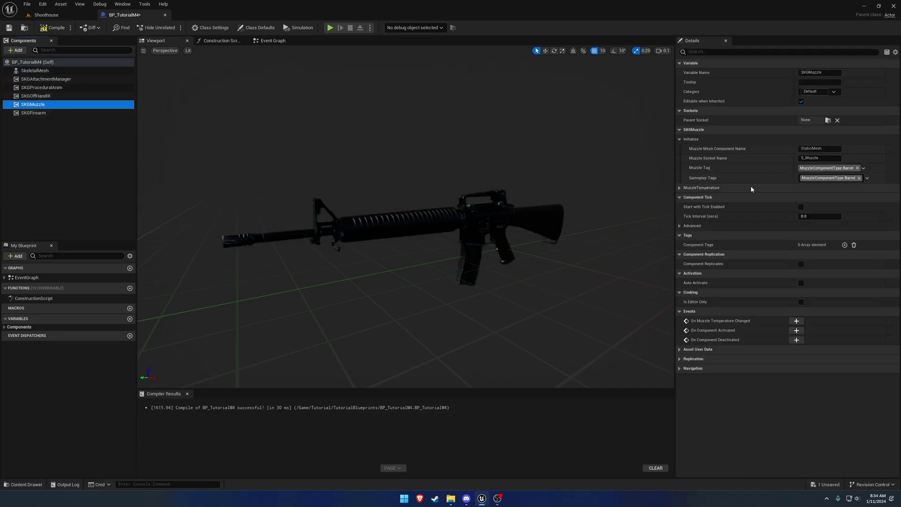
Set the SKGMuzzle component's Muzzle Mesh Component Name to SkeletalMesh, keeping S_Muzzle as the socket name
{"action": "left_click", "coordinate": [829, 149]}
{"action": "type", "text": "SkeletalMesh"}
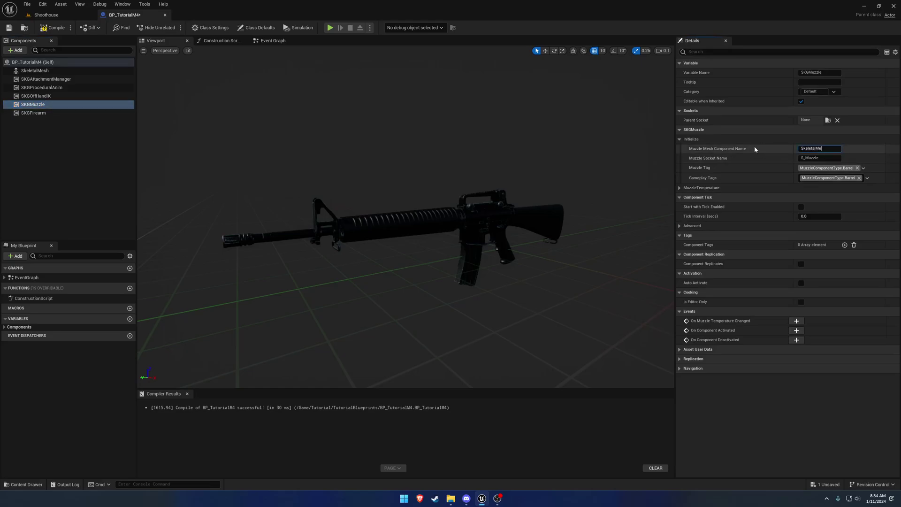
{"action": "key", "text": "Return"}
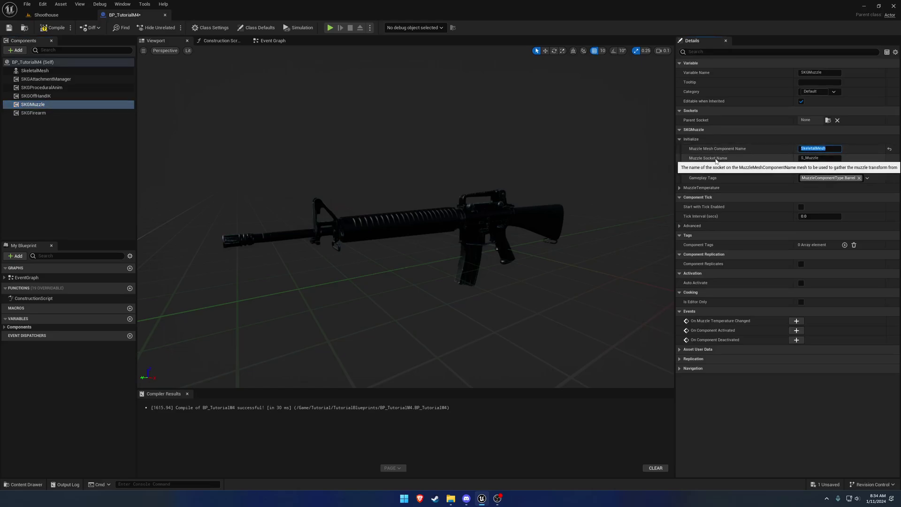
{"action": "key", "text": "Tab"}
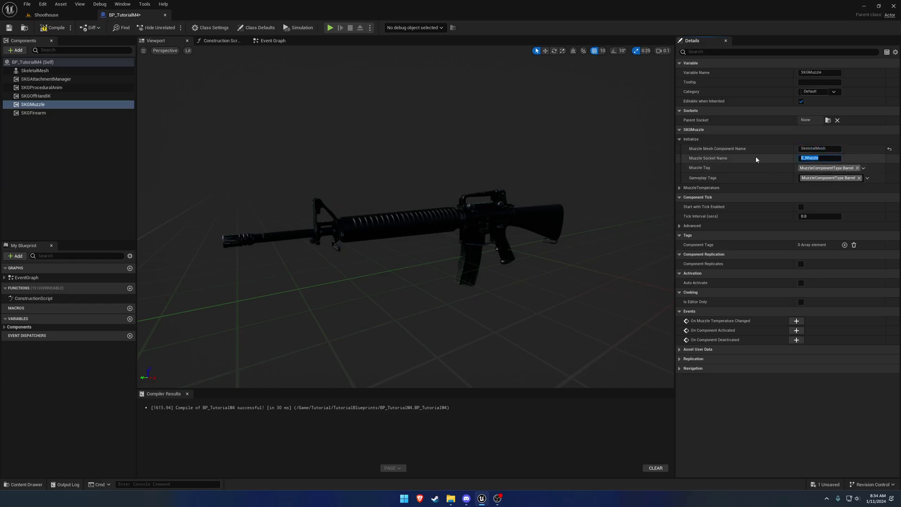
{"action": "left_click", "coordinate": [754, 162]}
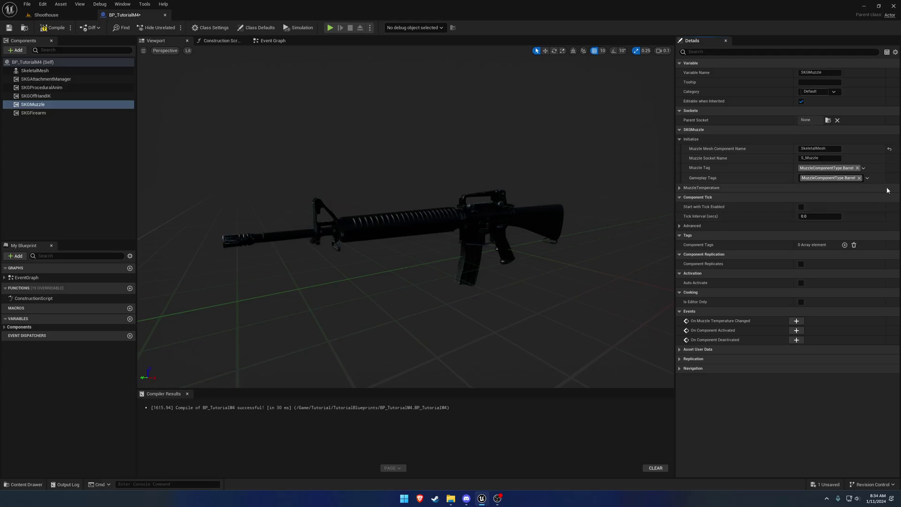
Review the available Muzzle Tag options, keep Barrel, and compile and save the blueprint
{"action": "left_click", "coordinate": [864, 168]}
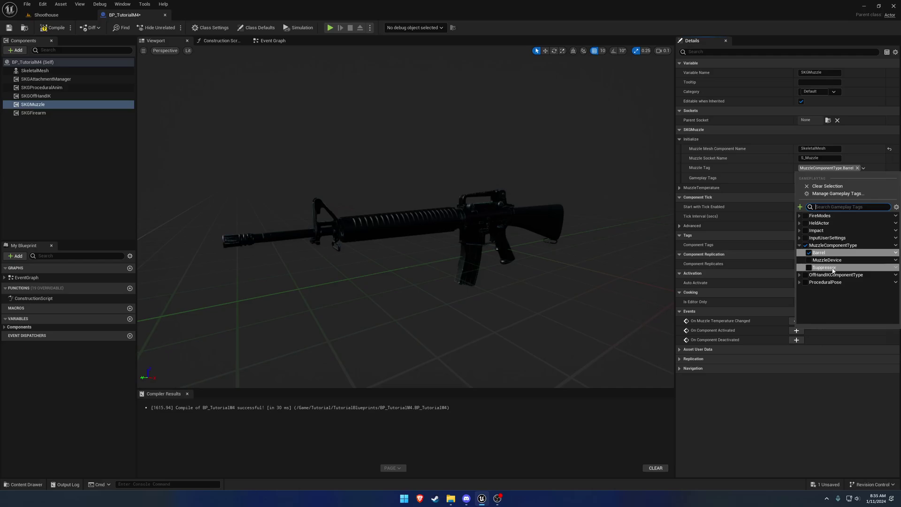
{"action": "left_click", "coordinate": [592, 251]}
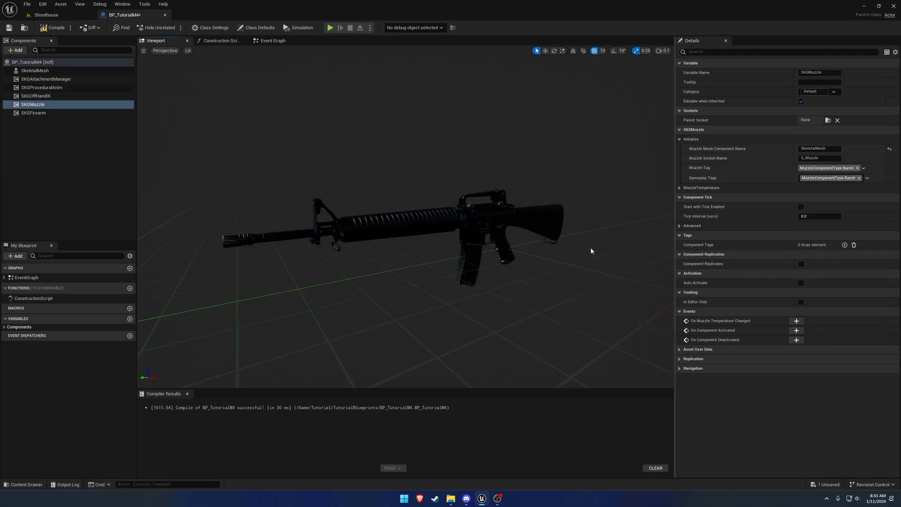
{"action": "left_click", "coordinate": [53, 28]}
{"action": "left_click", "coordinate": [10, 29]}
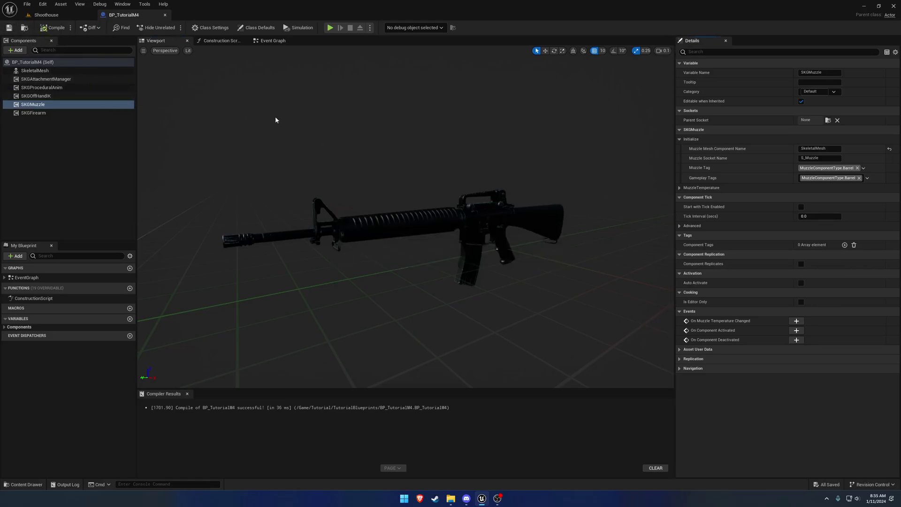
Open the SK_Rifle skeletal mesh and add a socket named S_Muzzle to the b_Root bone
{"action": "left_click", "coordinate": [475, 234]}
{"action": "double_click", "coordinate": [806, 210]}
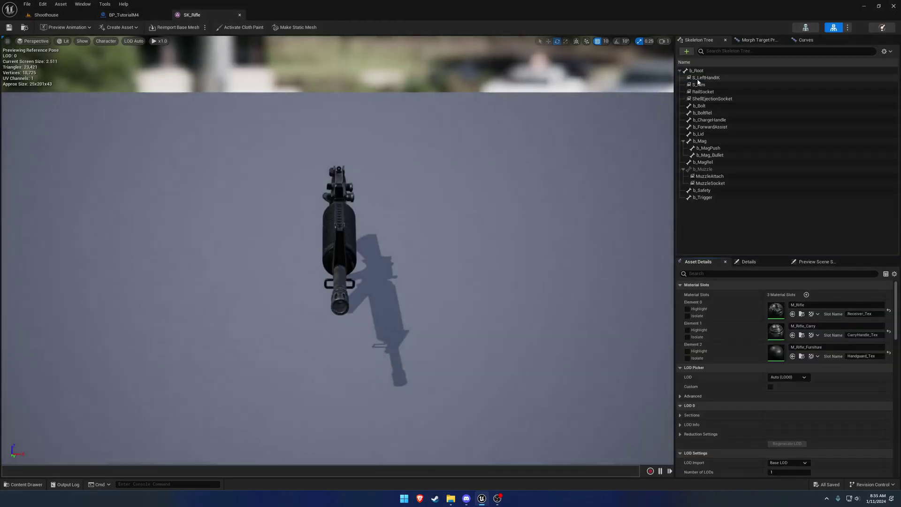
{"action": "left_click", "coordinate": [710, 71]}
{"action": "right_click", "coordinate": [711, 73]}
{"action": "left_click", "coordinate": [736, 97]}
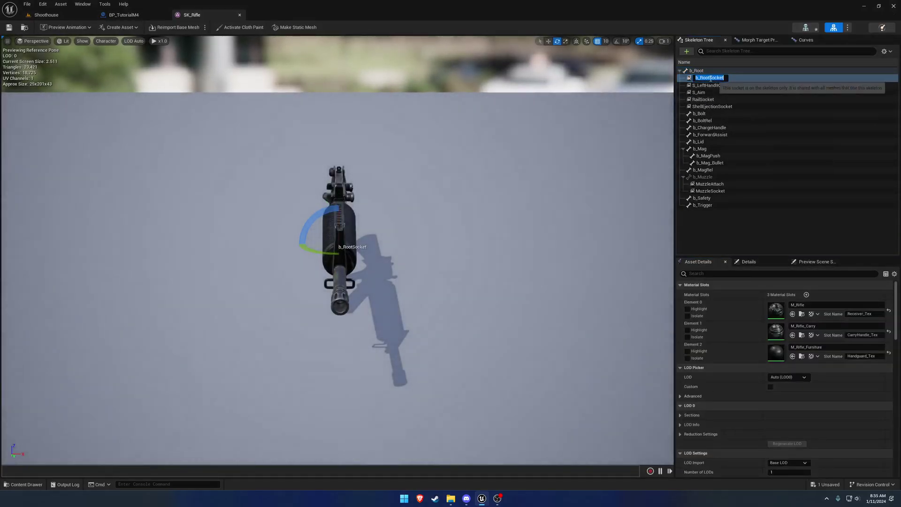
{"action": "type", "text": "S_Muzzle"}
{"action": "key", "text": "Return"}
Move the S_Muzzle socket from the rifle's root to just in front of the barrel tip, in line with the bore
{"action": "key", "text": "d"}
{"action": "right_click_drag", "start_coordinate": [592, 122], "coordinate": [430, 177]}
{"action": "key", "text": "w"}
{"action": "scroll", "coordinate": [439, 173], "scroll_direction": "down", "scroll_amount": 2}
{"action": "key", "text": "w"}
{"action": "left_click_drag", "start_coordinate": [528, 243], "coordinate": [285, 208]}
{"action": "key", "text": "w"}
{"action": "right_click_drag", "start_coordinate": [285, 208], "coordinate": [273, 194]}
{"action": "key", "text": "d"}
{"action": "left_click_drag", "start_coordinate": [548, 185], "coordinate": [489, 184]}
{"action": "key", "text": "d"}
{"action": "right_click_drag", "start_coordinate": [512, 227], "coordinate": [501, 254]}
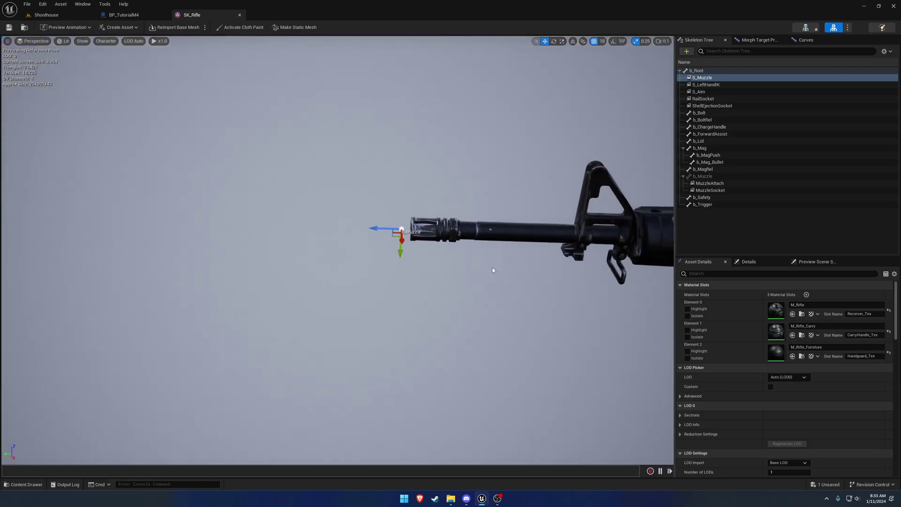
Rotate the S_Muzzle socket so its X axis points forward out of the barrel, and save all assets
{"action": "key", "text": "e"}
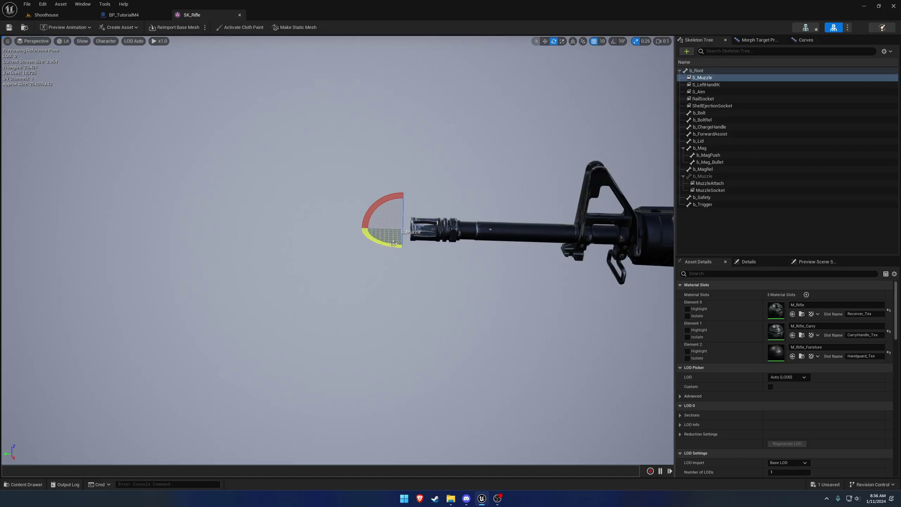
{"action": "mouse_move", "coordinate": [394, 245]}
{"action": "left_mouse_down"}
{"action": "mouse_move", "coordinate": [338, 222]}
{"action": "mouse_move", "coordinate": [391, 245]}
{"action": "left_mouse_up"}
{"action": "key", "text": "ctrl+z"}
{"action": "left_click", "coordinate": [26, 4]}
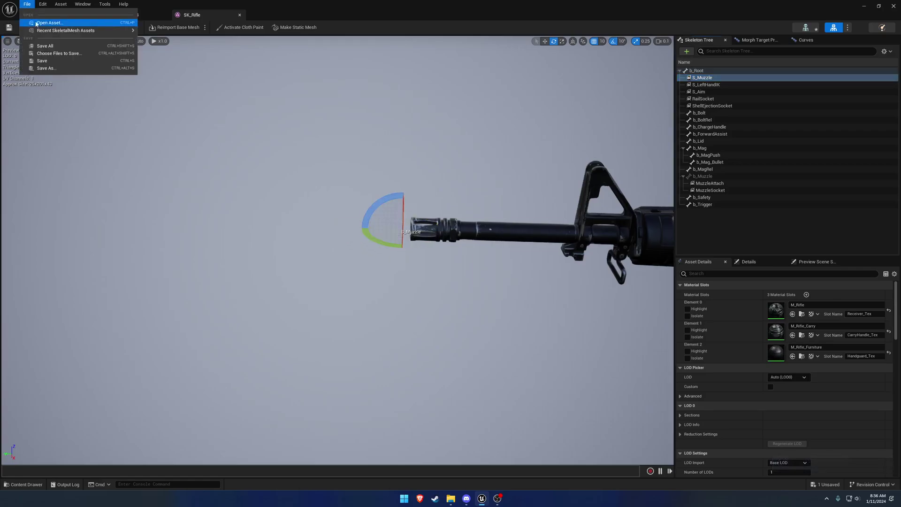
Reset the Firearm Collision Pose Location and Rotation curves on the SKGFirearm component of BP_TutorialM4
{"action": "left_click", "coordinate": [125, 15]}
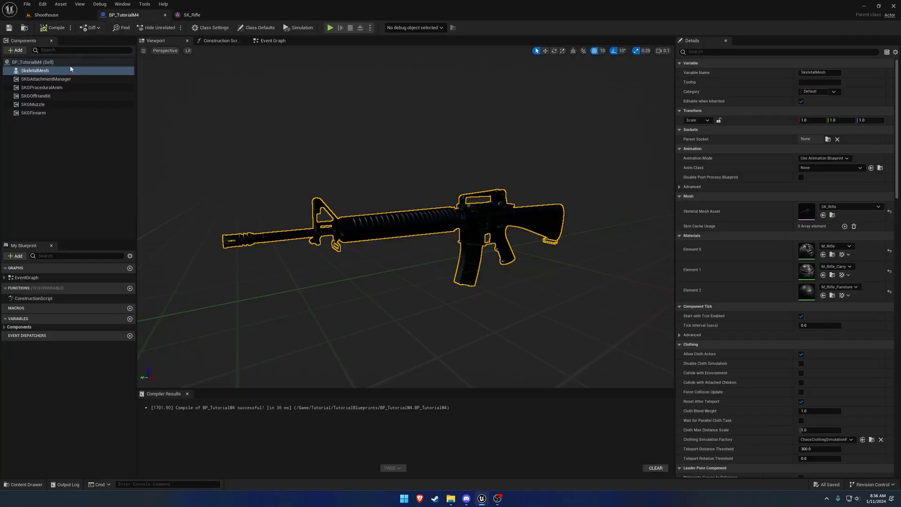
{"action": "left_click", "coordinate": [46, 113]}
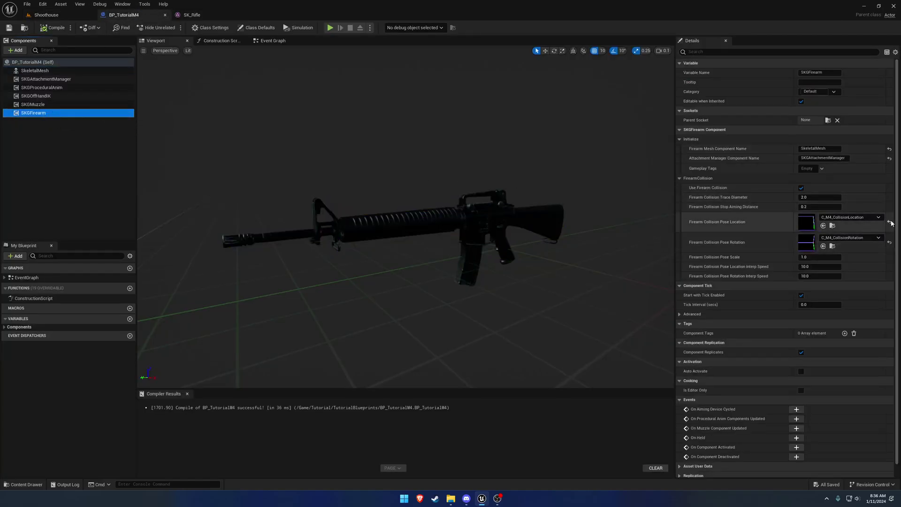
{"action": "left_click", "coordinate": [890, 222]}
{"action": "left_click", "coordinate": [890, 243]}
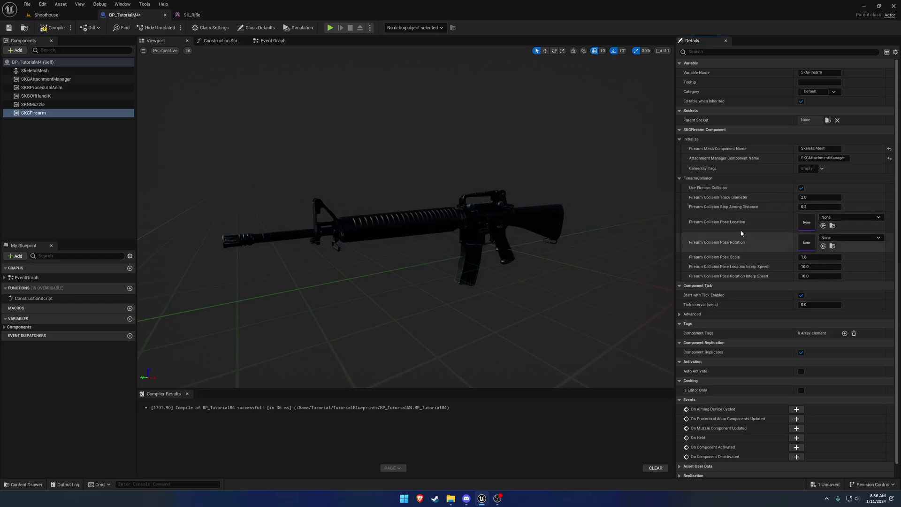
Assign C_M4_CollisionLocation and C_M4_CollisionRotation as the firearm collision pose location and rotation curves, and save the blueprint
{"action": "left_click", "coordinate": [848, 217]}
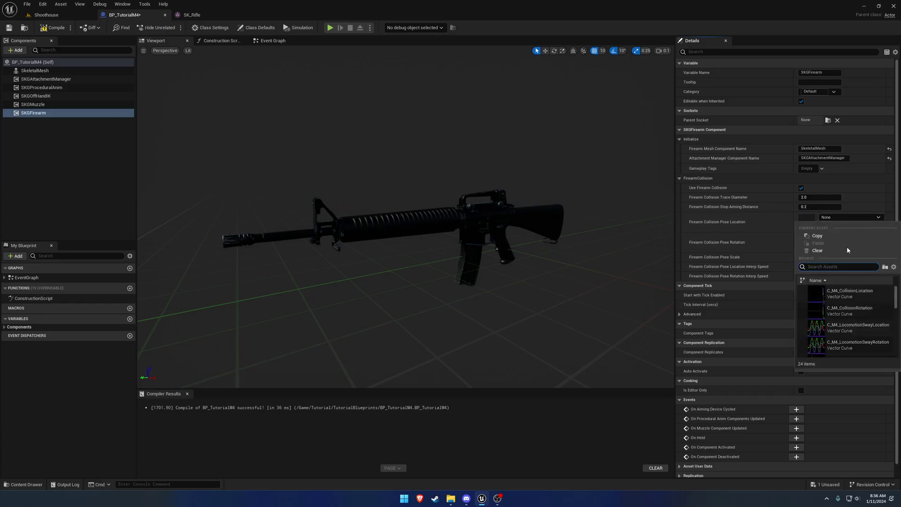
{"action": "left_click", "coordinate": [857, 295]}
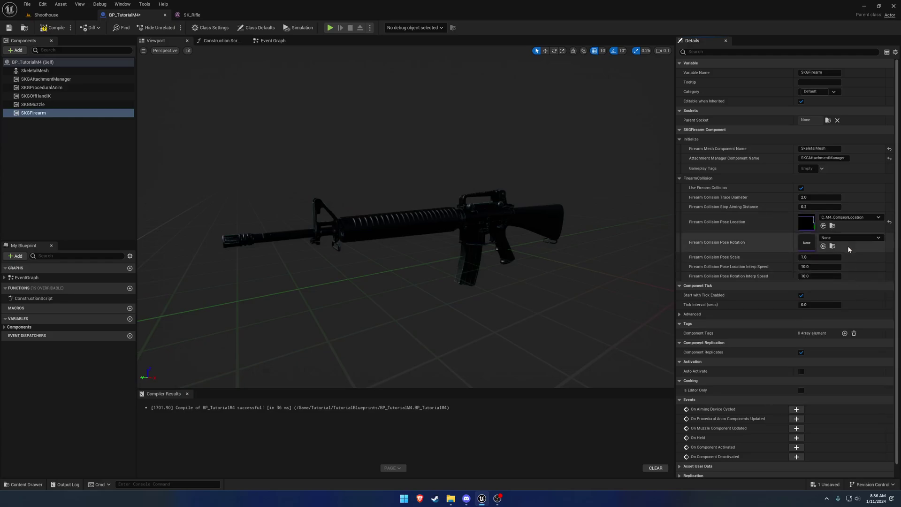
{"action": "left_click", "coordinate": [849, 237]}
{"action": "left_click", "coordinate": [852, 330]}
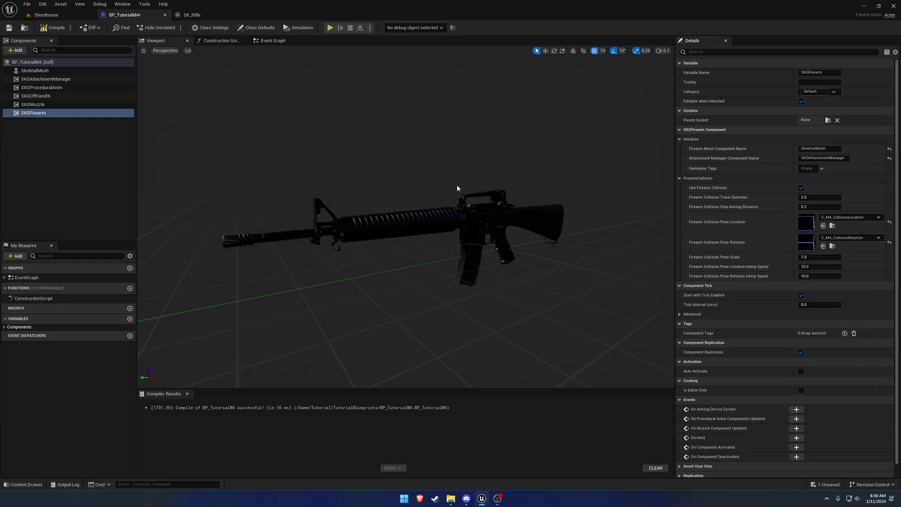
{"action": "left_click", "coordinate": [9, 27]}
Open the C_M4_CollisionLocation curve asset from the blueprint, examine its X, Y and Z curves, and close it
{"action": "left_click", "coordinate": [46, 14]}
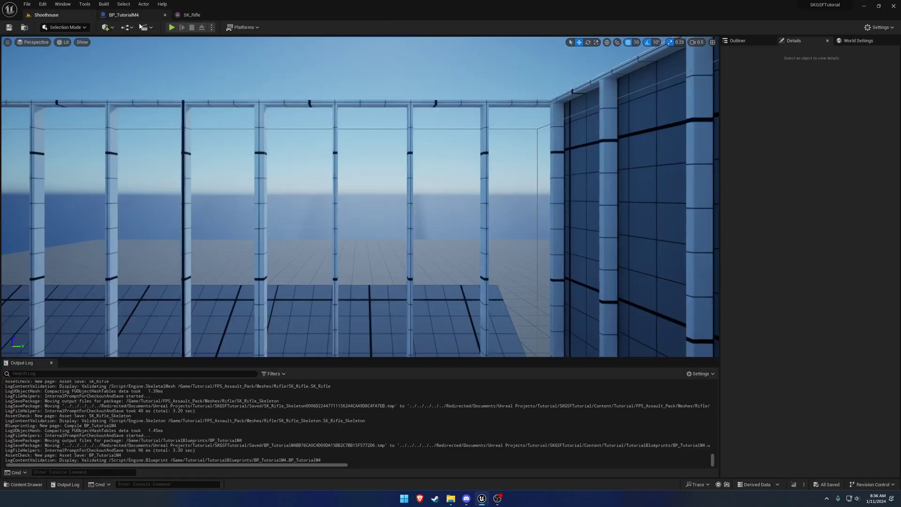
{"action": "left_click", "coordinate": [134, 15]}
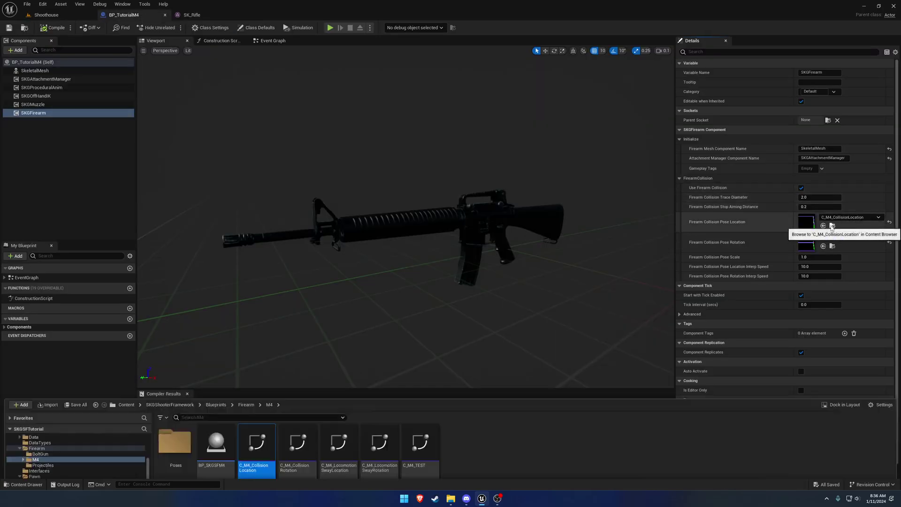
{"action": "left_click", "coordinate": [833, 225]}
{"action": "double_click", "coordinate": [262, 358]}
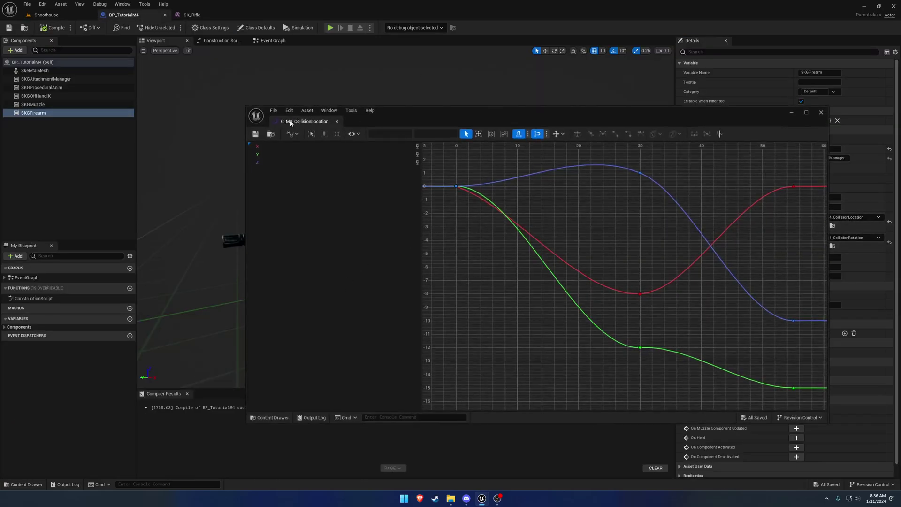
{"action": "left_click_drag", "start_coordinate": [300, 117], "coordinate": [230, 16]}
{"action": "right_click_drag", "start_coordinate": [436, 165], "coordinate": [419, 173]}
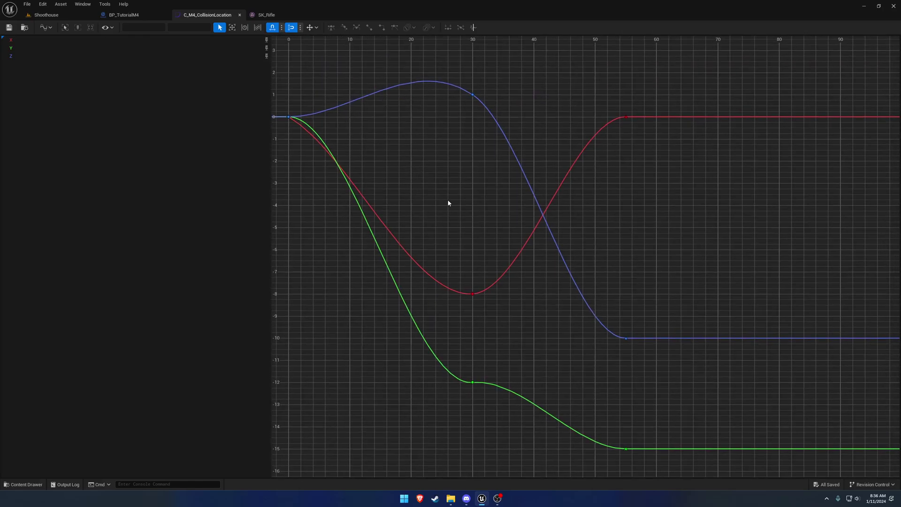
{"action": "right_click_drag", "start_coordinate": [447, 201], "coordinate": [443, 202]}
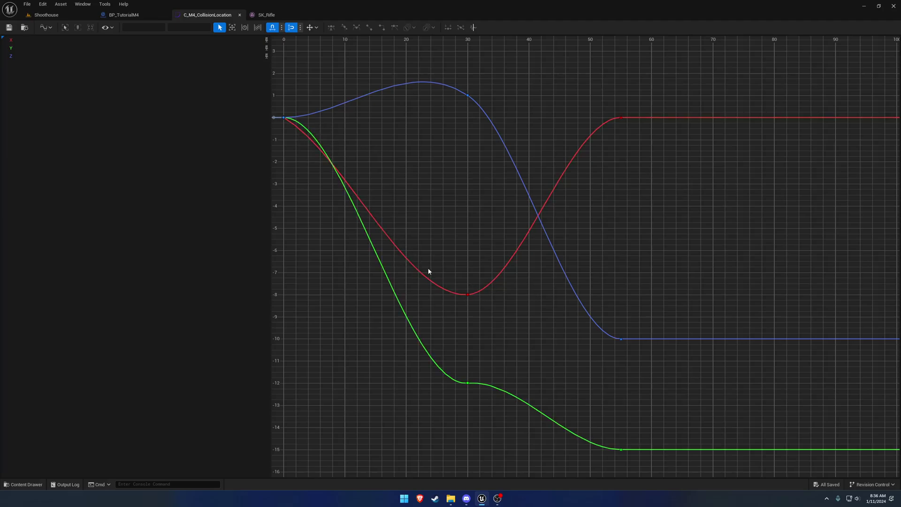
{"action": "left_click", "coordinate": [240, 16]}
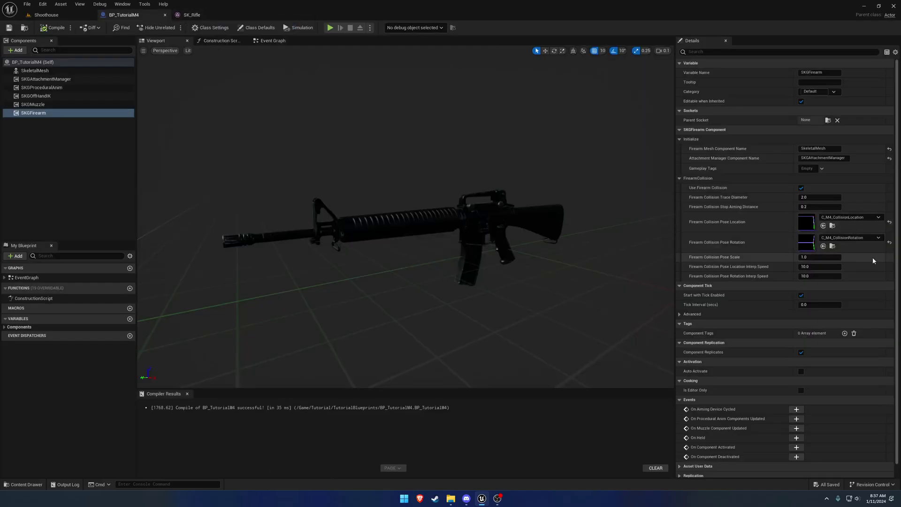
Open the C_M4_CollisionRotation curve asset, examine its X, Y and Z curves and end keys, and close it
{"action": "left_click", "coordinate": [833, 246]}
{"action": "double_click", "coordinate": [308, 358]}
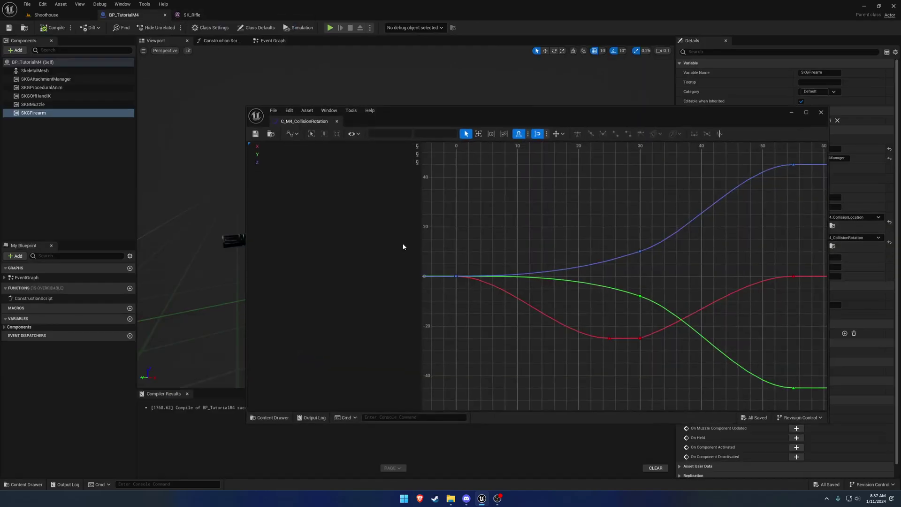
{"action": "left_click_drag", "start_coordinate": [304, 121], "coordinate": [204, 16]}
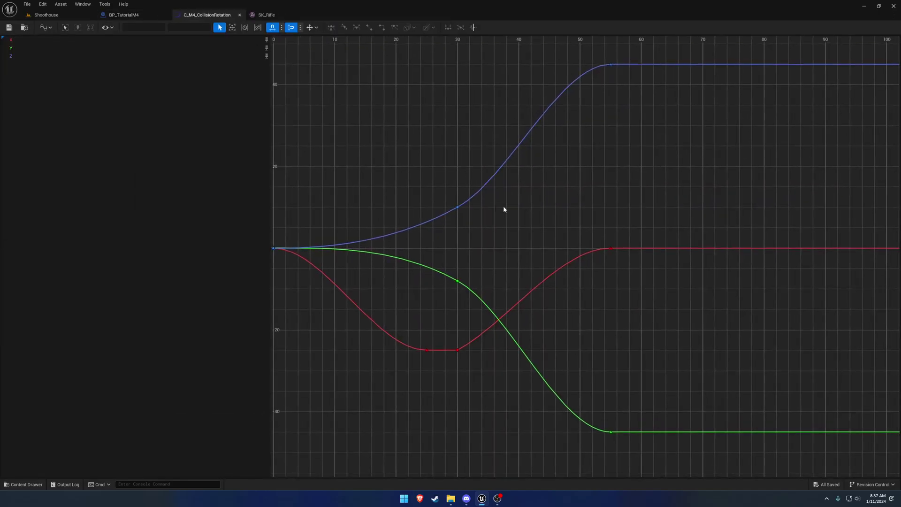
{"action": "scroll", "coordinate": [527, 212], "scroll_direction": "down", "scroll_amount": 1}
{"action": "right_click_drag", "start_coordinate": [520, 203], "coordinate": [494, 204]}
{"action": "left_click", "coordinate": [562, 101]}
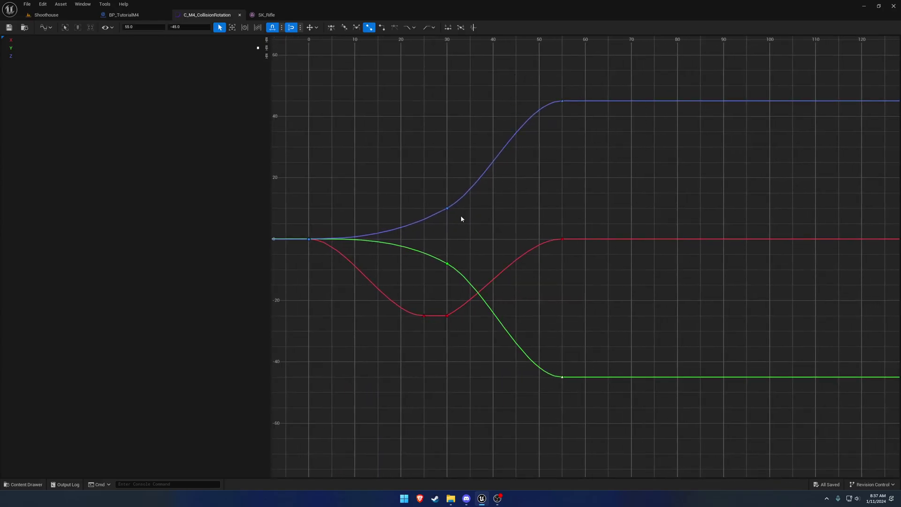
{"action": "left_click", "coordinate": [240, 15]}
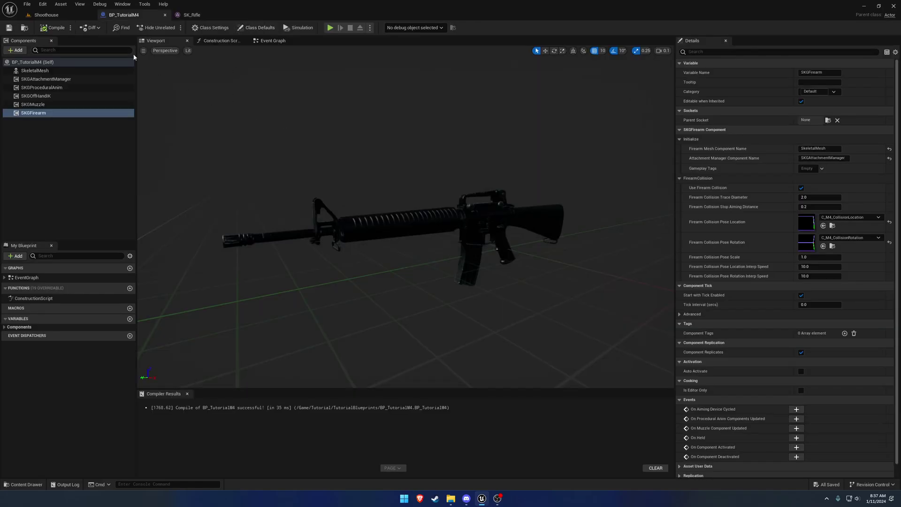
Play the Shoothouse level, walk up against a wall, and eject from the player to examine the rifle's collision pose
{"action": "left_click", "coordinate": [69, 14]}
{"action": "key", "text": "alt+p"}
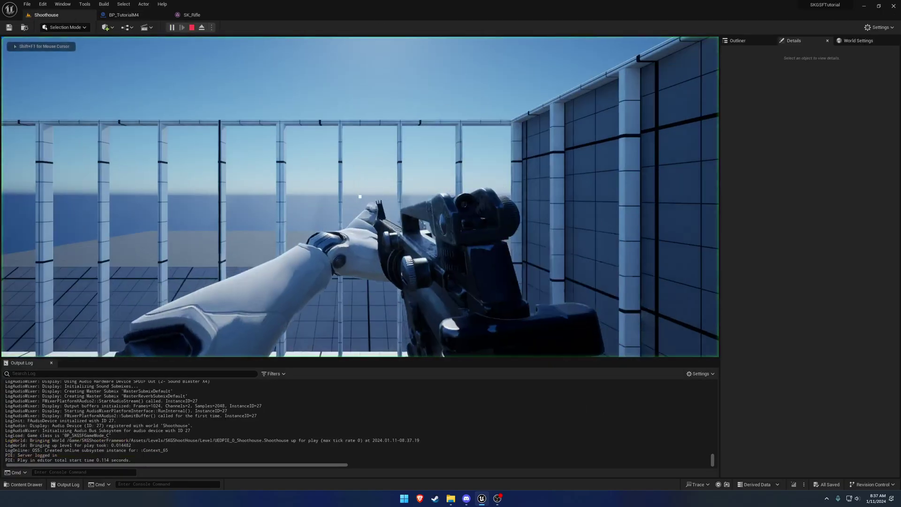
{"action": "key", "text": "w"}
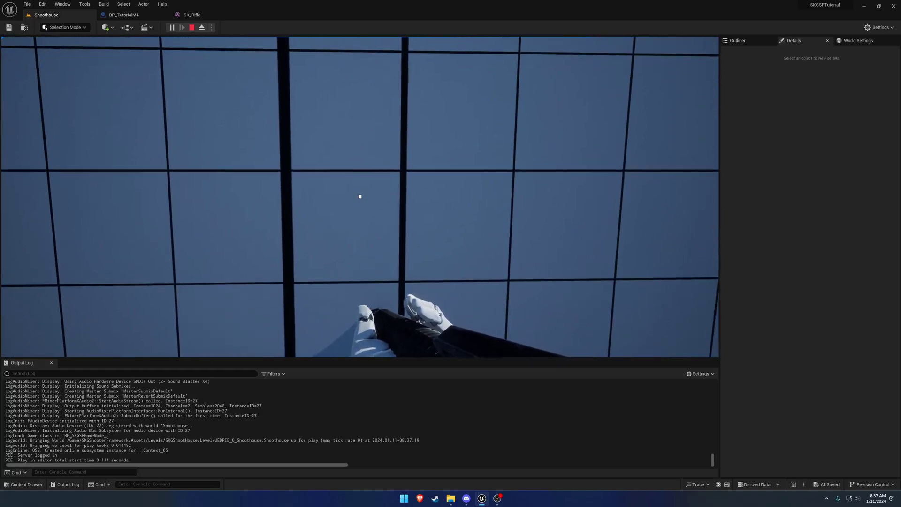
{"action": "key", "text": "F8"}
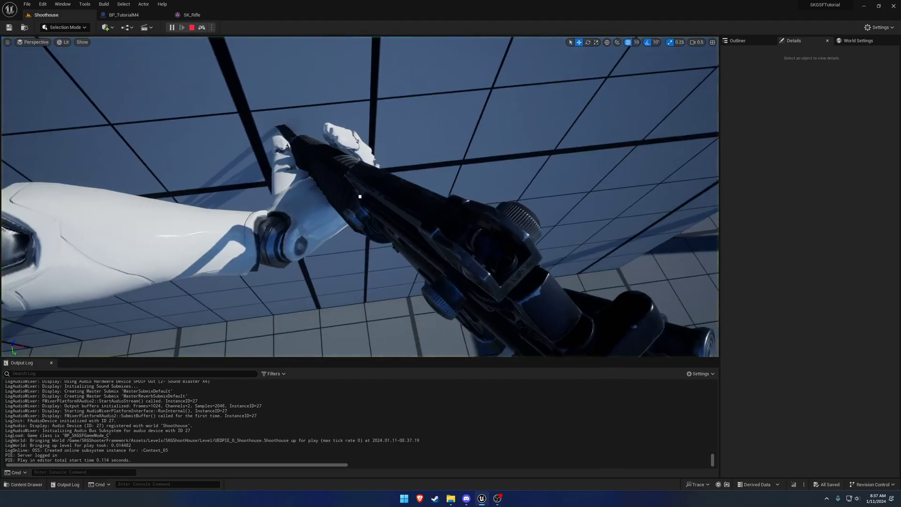
{"action": "right_click_drag", "start_coordinate": [129, 93], "coordinate": [244, 93]}
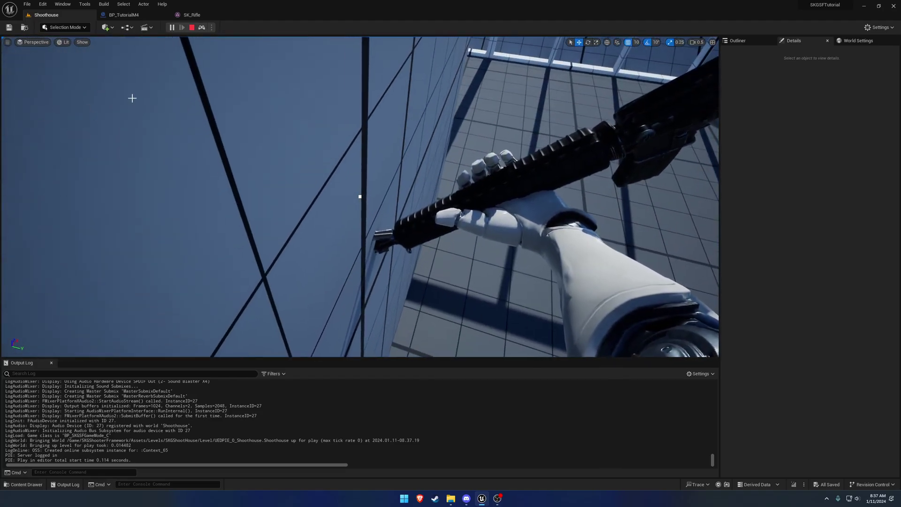
Stop the play session, set BP_TutorialM4's Firearm Collision Pose Scale to 2.0 and compile the blueprint
{"action": "key", "text": "Escape"}
{"action": "left_click", "coordinate": [135, 17]}
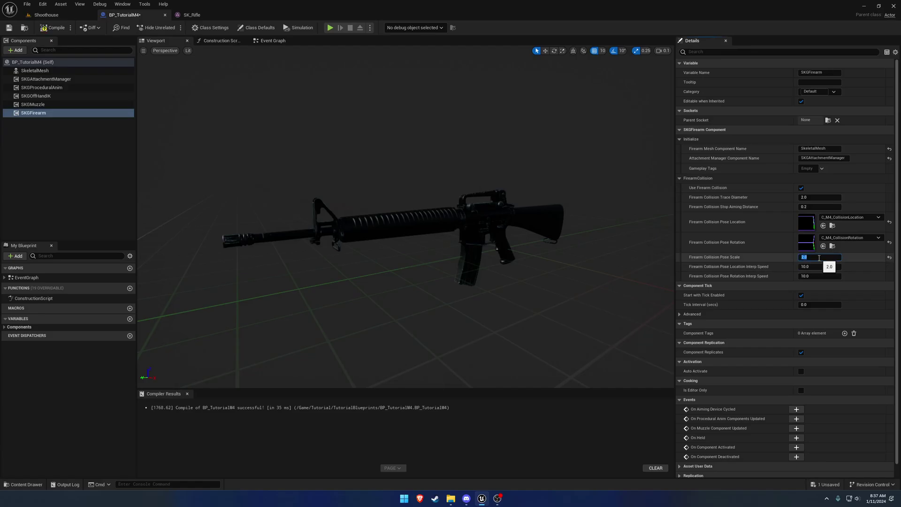
{"action": "left_click", "coordinate": [52, 29]}
Play the Shoothouse level, walk up against a wall, and eject from the player to check the rifle's muzzle against the wall
{"action": "left_click", "coordinate": [55, 16]}
{"action": "left_click", "coordinate": [172, 28]}
{"action": "left_click", "coordinate": [296, 110]}
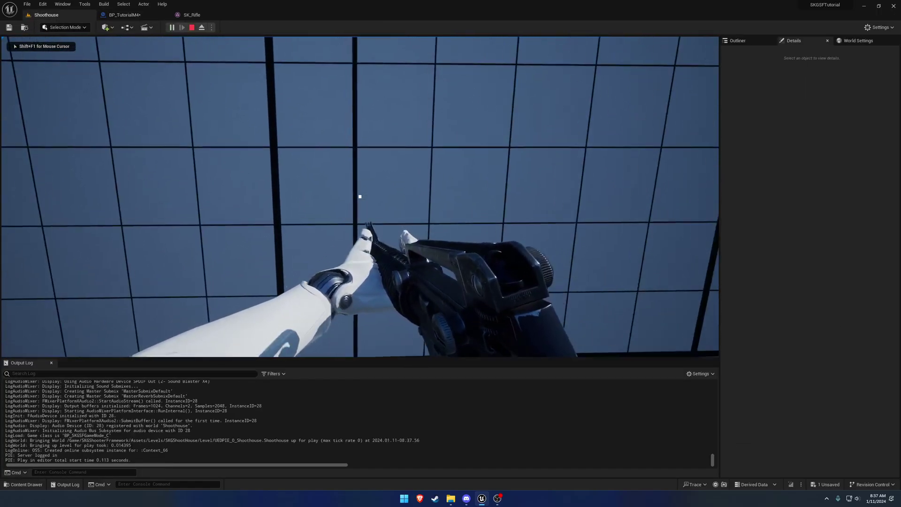
{"action": "key", "text": "w"}
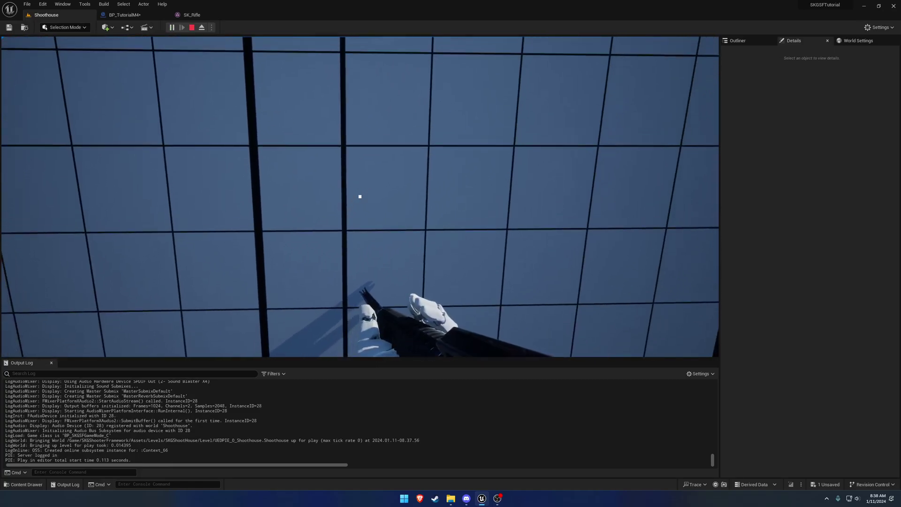
{"action": "key", "text": "F8"}
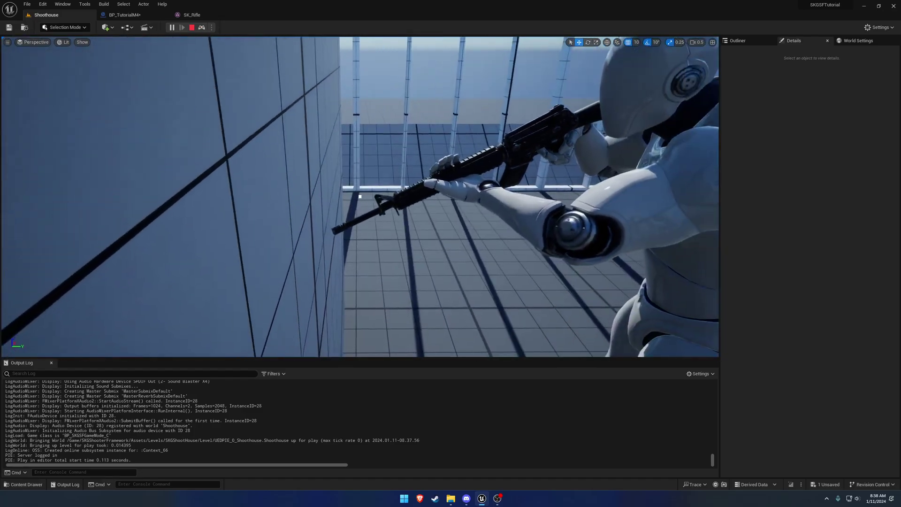
{"action": "key", "text": "a"}
{"action": "key", "text": "d"}
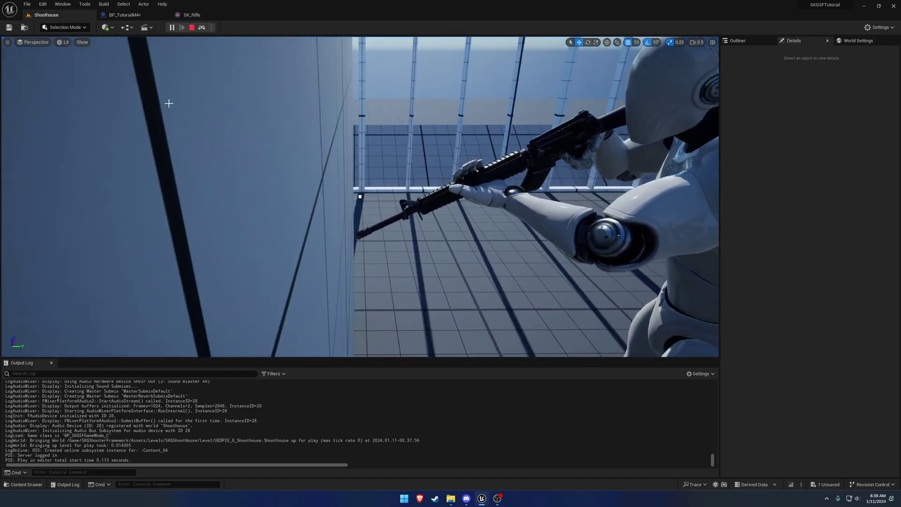
Possess the player again, eject, examine the rifle and left arm from several sides, and stop the play session
{"action": "left_click", "coordinate": [202, 29]}
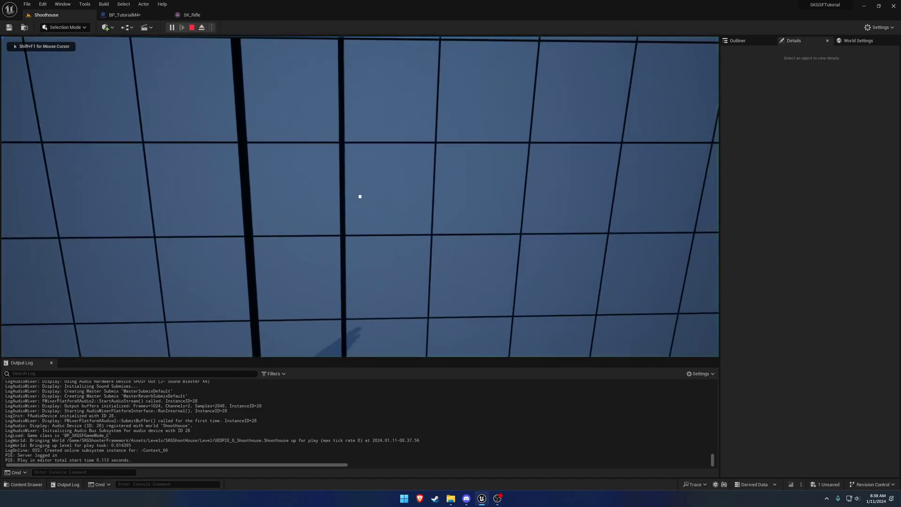
{"action": "key", "text": "F8"}
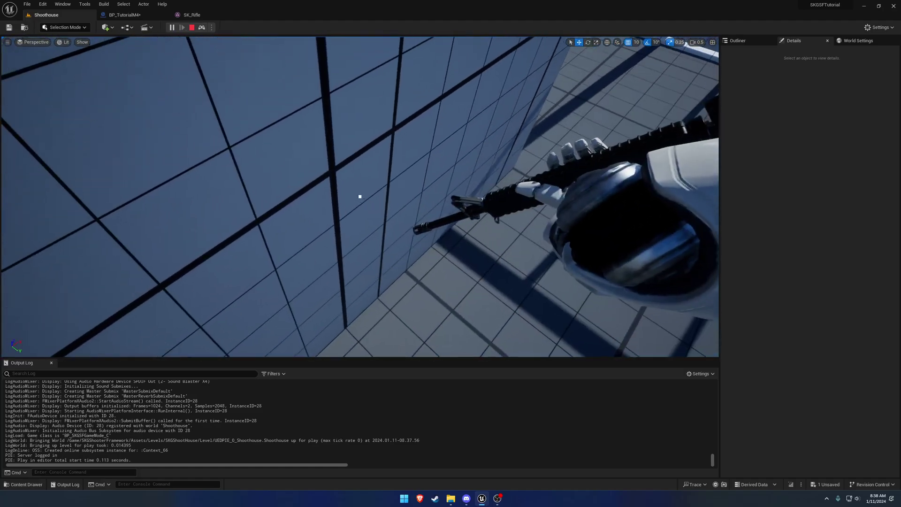
{"action": "key", "text": "w"}
{"action": "right_click_drag", "start_coordinate": [248, 40], "coordinate": [404, 47]}
{"action": "key", "text": "s"}
{"action": "right_click_drag", "start_coordinate": [297, 71], "coordinate": [155, 71]}
{"action": "key", "text": "d"}
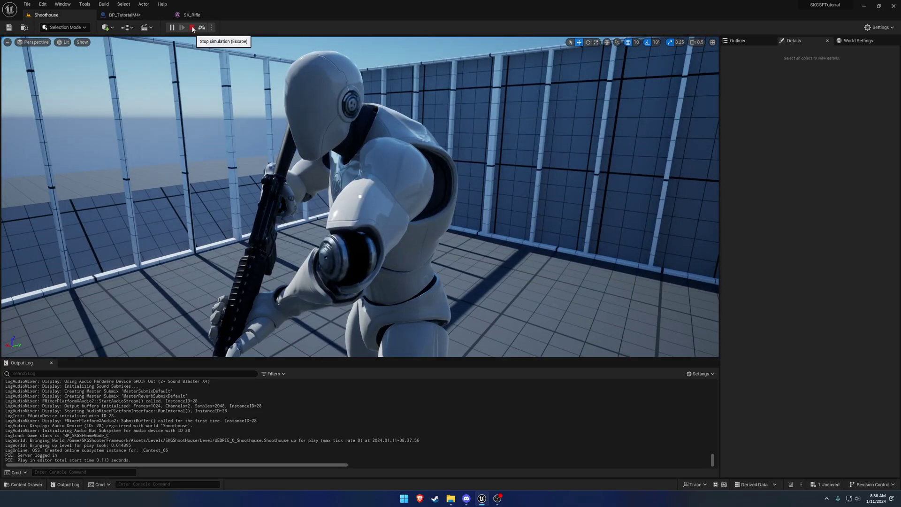
{"action": "left_click", "coordinate": [193, 28]}
Open the AnimLayer_ThirdPersonTemplateProcedurals animation blueprint from Tutorial/TutorialBlueprints/Animation, look over its SKGSFProcedurals graph, and close it
{"action": "key", "text": "ctrl+space"}
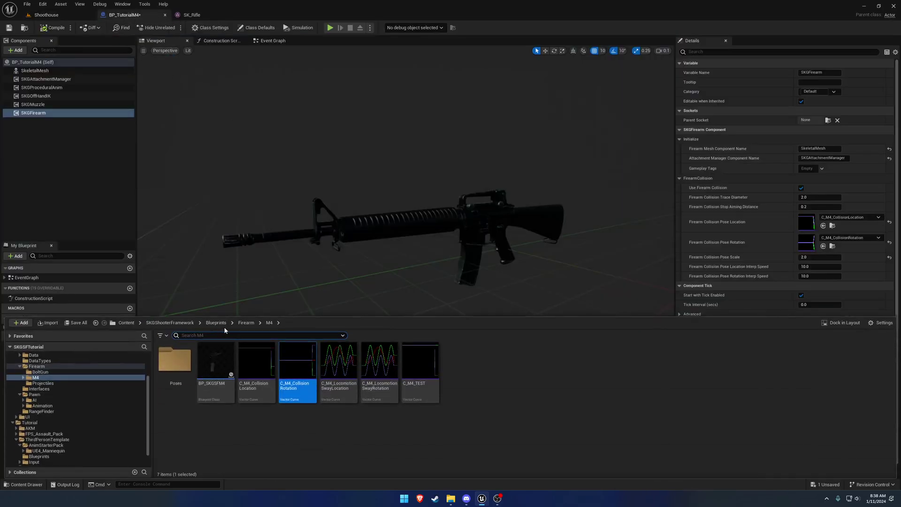
{"action": "left_click", "coordinate": [125, 323]}
{"action": "double_click", "coordinate": [247, 359]}
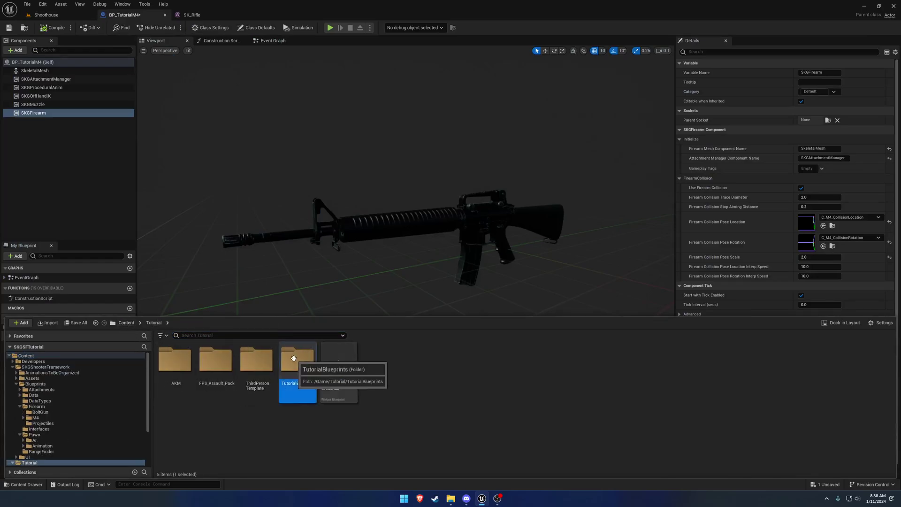
{"action": "double_click", "coordinate": [298, 359]}
{"action": "double_click", "coordinate": [174, 359]}
{"action": "double_click", "coordinate": [257, 362]}
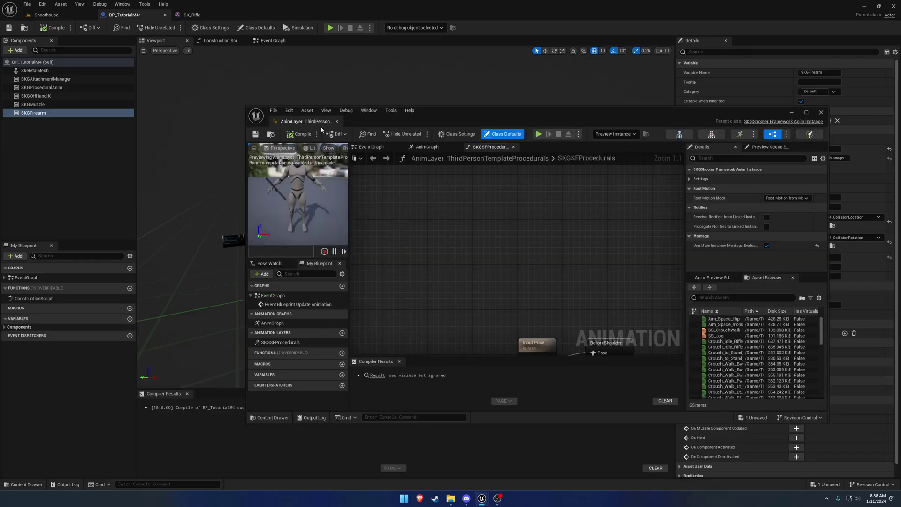
{"action": "left_click_drag", "start_coordinate": [305, 121], "coordinate": [209, 14]}
{"action": "right_click_drag", "start_coordinate": [509, 333], "coordinate": [315, 91]}
{"action": "right_click_drag", "start_coordinate": [505, 304], "coordinate": [452, 95]}
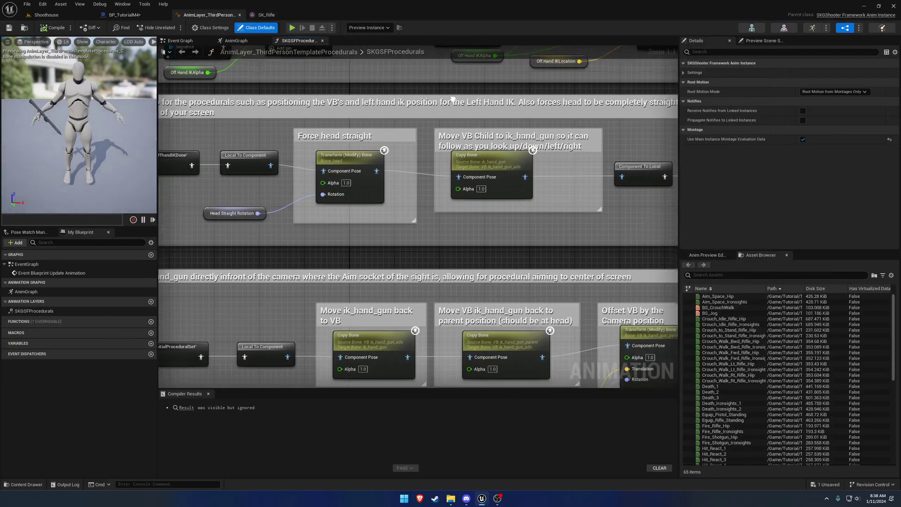
{"action": "scroll", "coordinate": [409, 210], "scroll_direction": "down", "scroll_amount": 1}
{"action": "scroll", "coordinate": [409, 210], "scroll_direction": "down", "scroll_amount": 4}
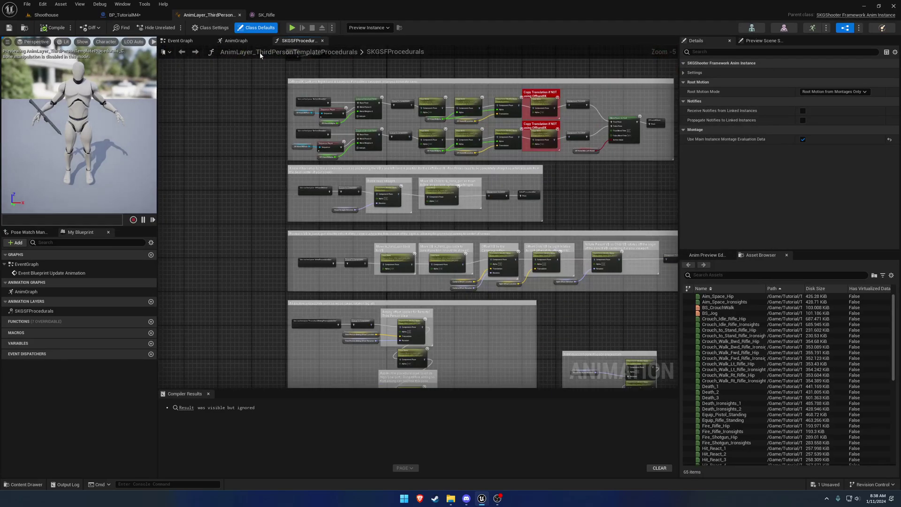
{"action": "left_click", "coordinate": [240, 16]}
Open the UE4ASP_HeroTPP_AnimBlueprint from the Tutorial/ThirdPersonTemplate/AnimStarterPack folder
{"action": "key", "text": "ctrl+space"}
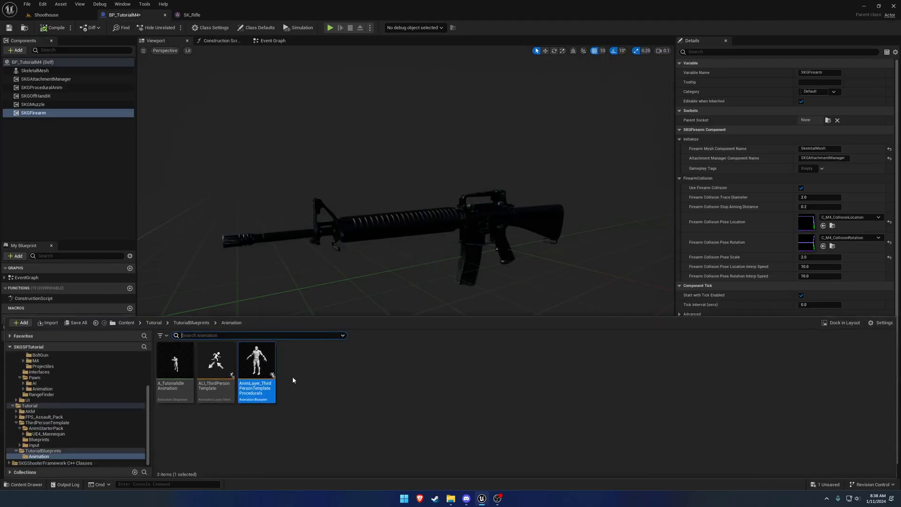
{"action": "left_click", "coordinate": [191, 322]}
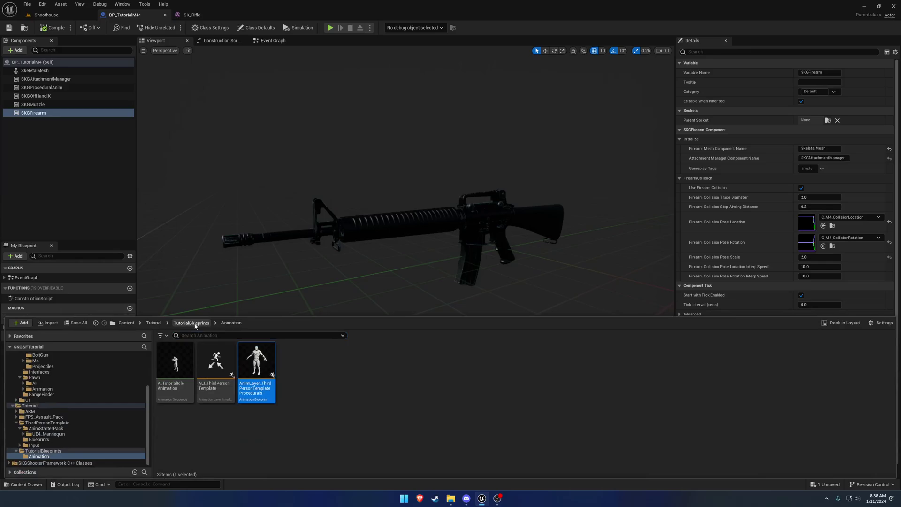
{"action": "left_click", "coordinate": [154, 322]}
{"action": "double_click", "coordinate": [244, 364]}
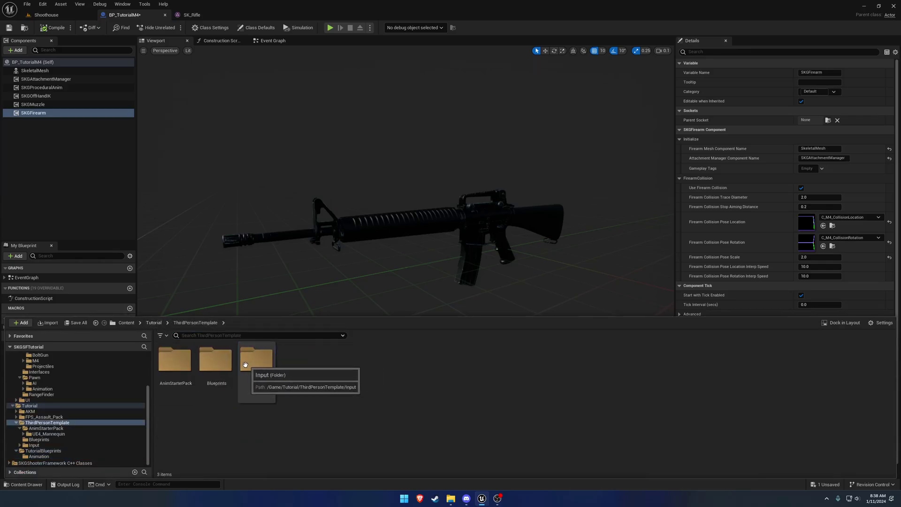
{"action": "left_click", "coordinate": [175, 361]}
{"action": "left_click", "coordinate": [217, 366]}
{"action": "double_click", "coordinate": [175, 360]}
{"action": "scroll", "coordinate": [516, 404], "scroll_direction": "down", "scroll_amount": 3}
{"action": "left_click", "coordinate": [701, 422]}
{"action": "double_click", "coordinate": [701, 422]}
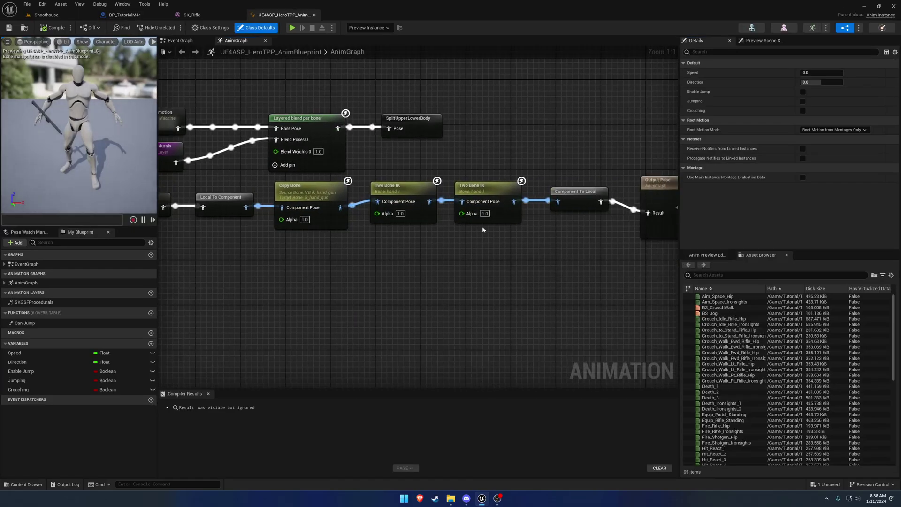
Reposition the joint target of the hand_l Two Bone IK node in the preview, then compile and save the animation blueprint
{"action": "left_click", "coordinate": [481, 192]}
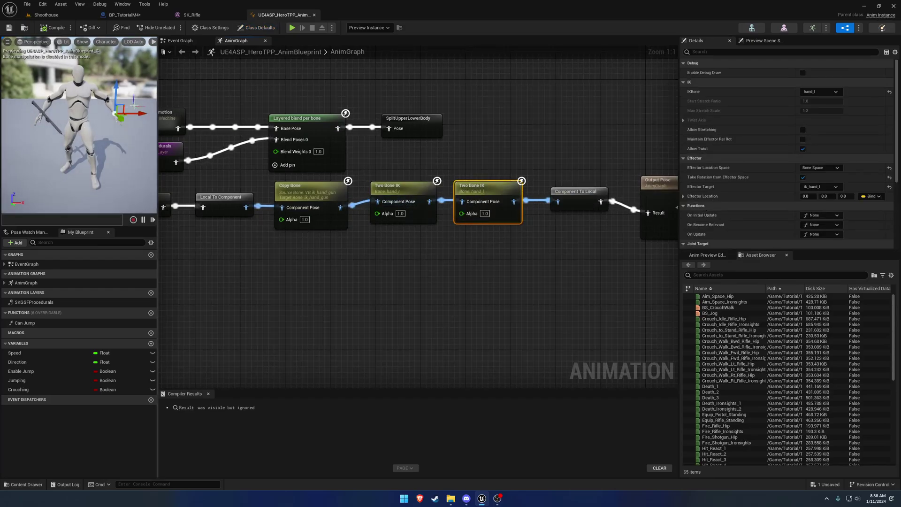
{"action": "right_click_drag", "start_coordinate": [134, 105], "coordinate": [42, 96]}
{"action": "key", "text": "d"}
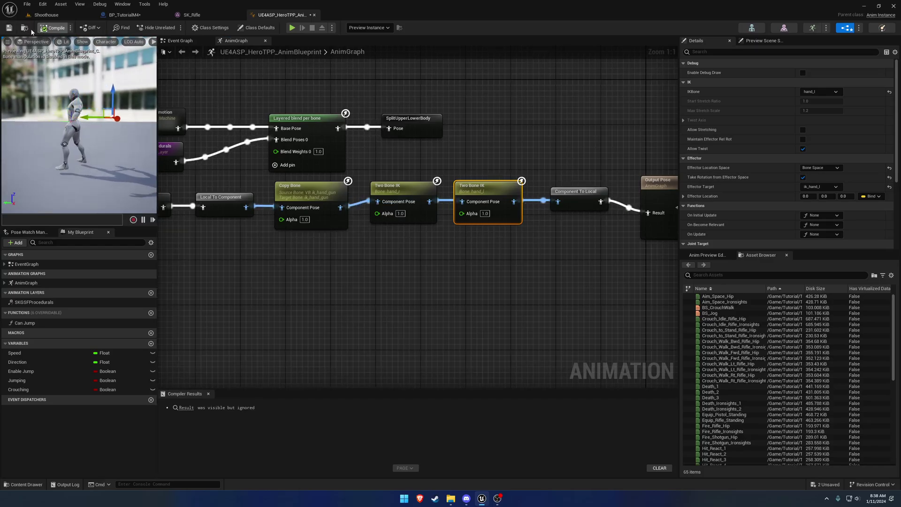
{"action": "left_click", "coordinate": [10, 28]}
Play the Shoothouse level, eject from the player and examine the left elbow while the rifle is against the wall
{"action": "left_click", "coordinate": [46, 16]}
{"action": "key", "text": "alt+p"}
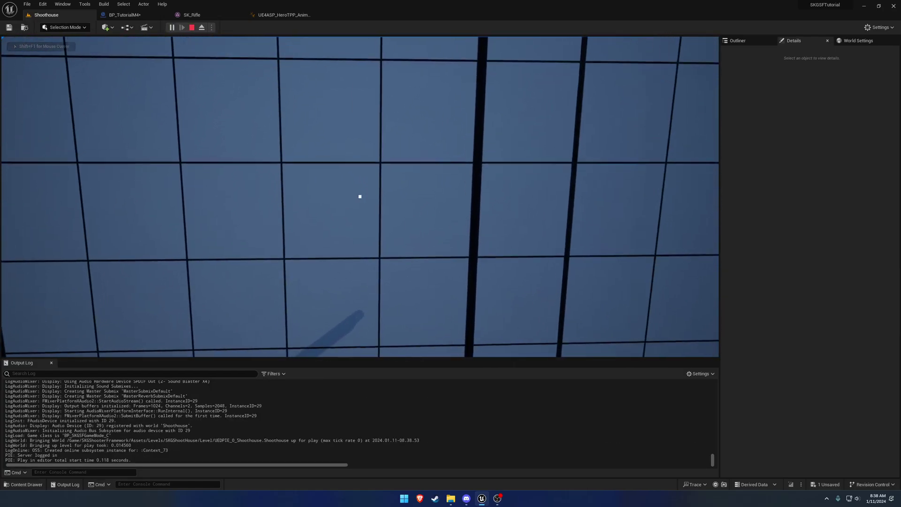
{"action": "key", "text": "F8"}
{"action": "key", "text": "s"}
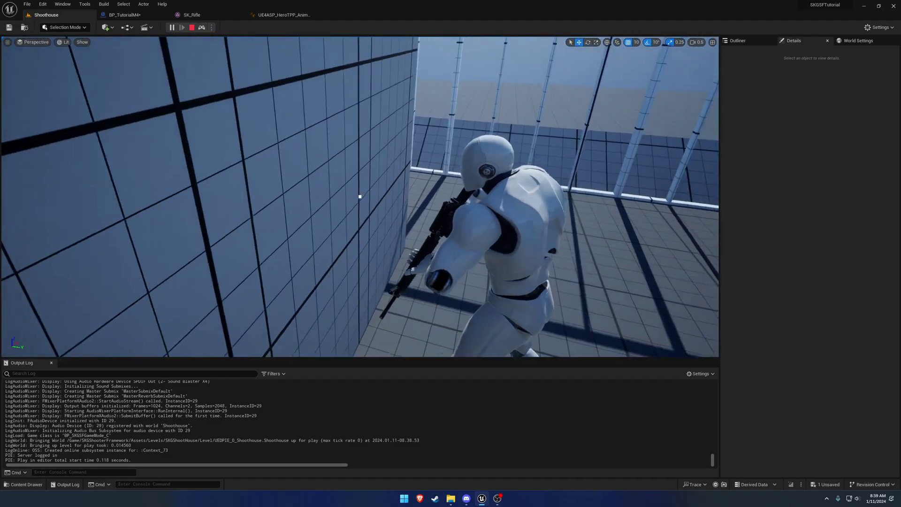
{"action": "key", "text": "w"}
{"action": "right_click_drag", "start_coordinate": [360, 196], "coordinate": [360, 197]}
Move the hand_l Two Bone IK joint target again in UE4ASP_HeroTPP_AnimBlueprint, compile it and save all assets
{"action": "left_click", "coordinate": [266, 15]}
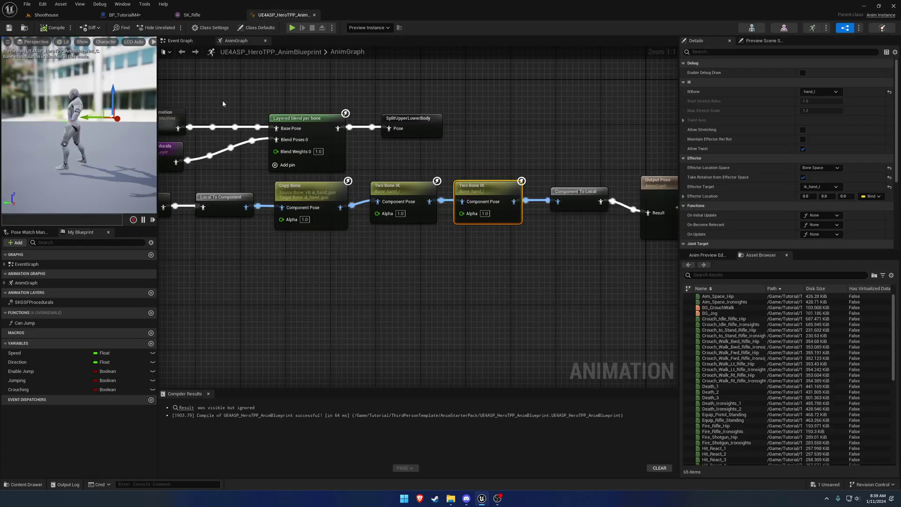
{"action": "right_click_drag", "start_coordinate": [108, 108], "coordinate": [80, 122]}
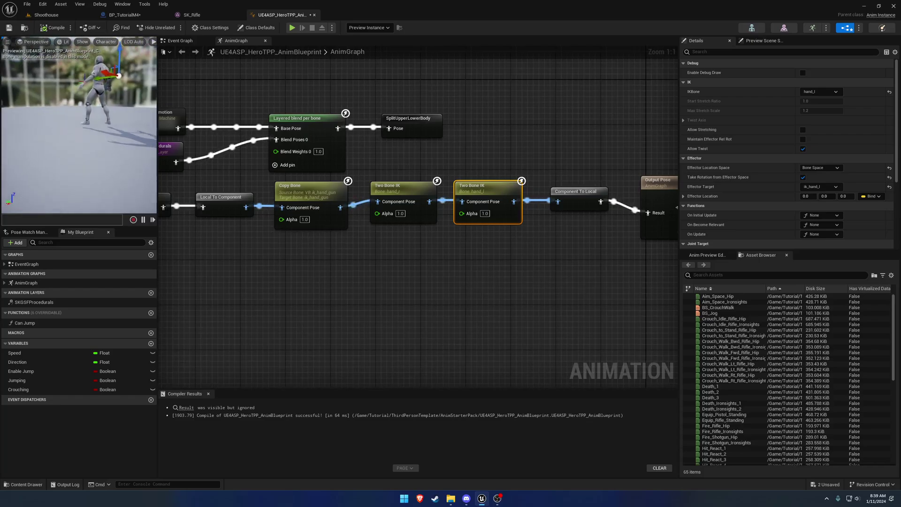
{"action": "left_click", "coordinate": [53, 28]}
{"action": "left_click", "coordinate": [10, 28]}
{"action": "left_click", "coordinate": [27, 5]}
{"action": "left_click", "coordinate": [49, 46]}
Play the Shoothouse level again and eject from the player to recheck the left arm's pose at the wall
{"action": "left_click", "coordinate": [65, 17]}
{"action": "left_click", "coordinate": [172, 27]}
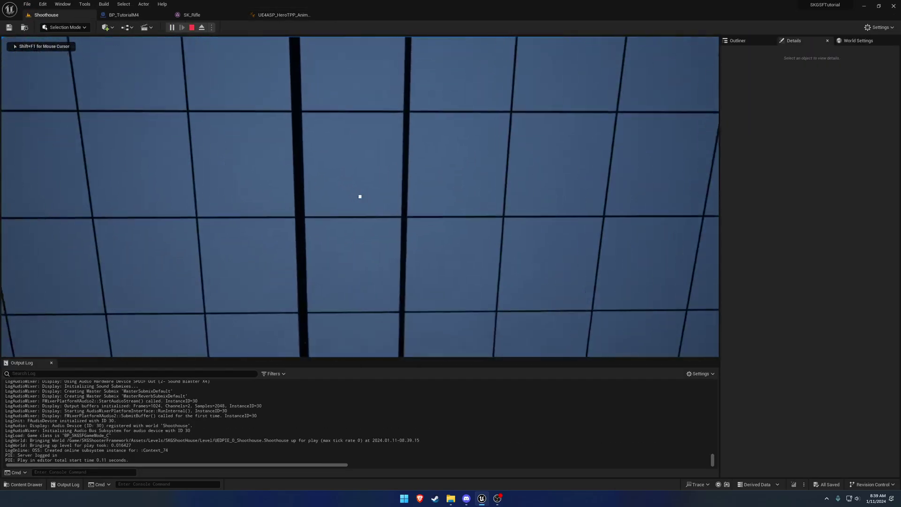
{"action": "key", "text": "F8"}
{"action": "key", "text": "s"}
{"action": "mouse_move", "coordinate": [361, 196]}
{"action": "right_mouse_down"}
{"action": "mouse_move", "coordinate": [451, 237]}
{"action": "mouse_move", "coordinate": [360, 196]}
{"action": "right_mouse_up"}
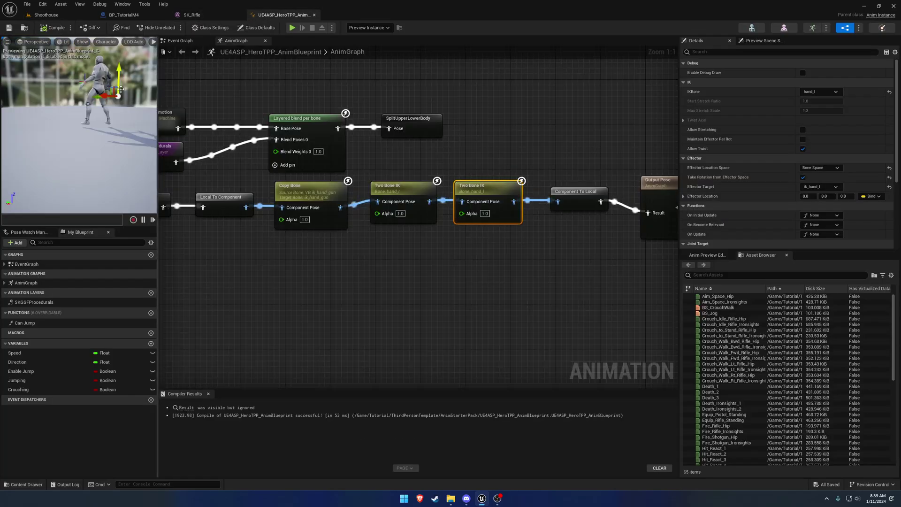
Readjust the hand_l Two Bone IK joint target in the preview, then compile and save the animation blueprint
{"action": "left_click_drag", "start_coordinate": [120, 96], "coordinate": [121, 100], "text": "alt"}
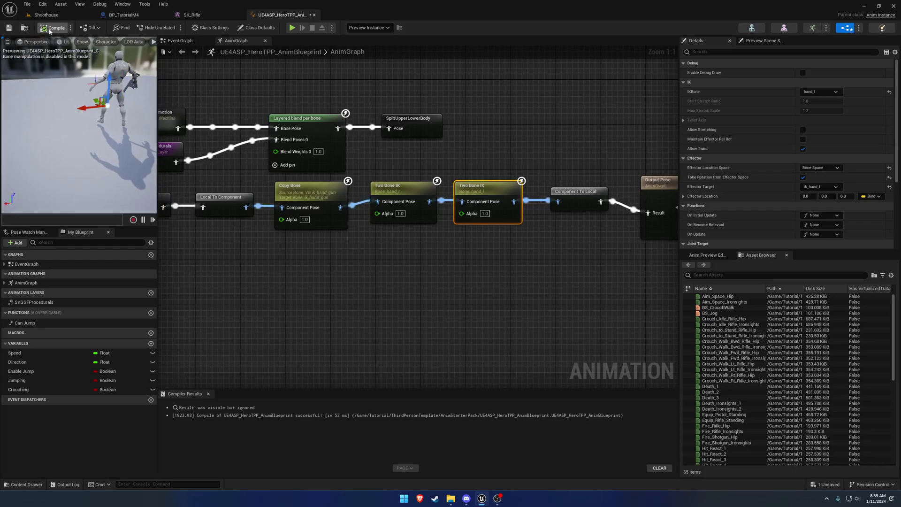
{"action": "left_click", "coordinate": [9, 28]}
Play the Shoothouse level, eject, examine the character's arms and rifle from the front, and stop the play session
{"action": "left_click", "coordinate": [47, 14]}
{"action": "key", "text": "alt+p"}
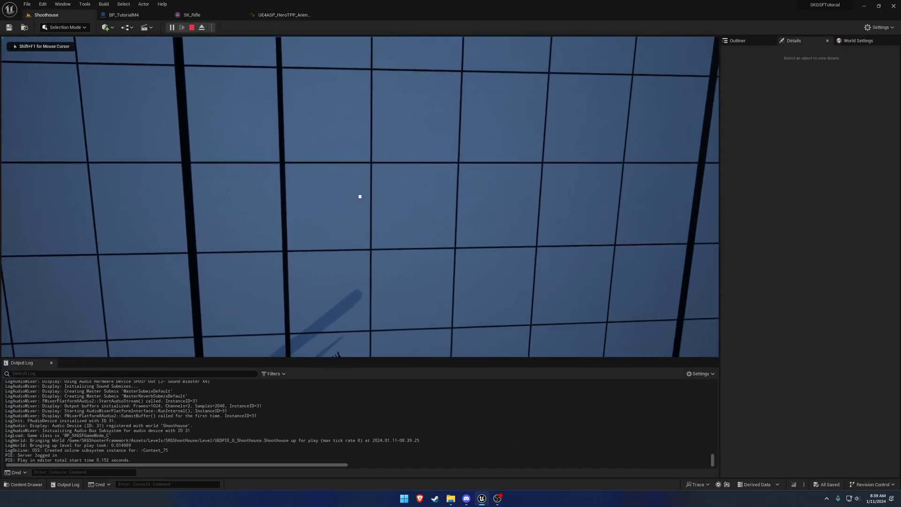
{"action": "key", "text": "F8"}
{"action": "key", "text": "s"}
{"action": "mouse_move", "coordinate": [360, 197]}
{"action": "right_mouse_down"}
{"action": "mouse_move", "coordinate": [371, 216]}
{"action": "mouse_move", "coordinate": [451, 218]}
{"action": "mouse_move", "coordinate": [360, 196]}
{"action": "right_mouse_up"}
{"action": "key", "text": "a"}
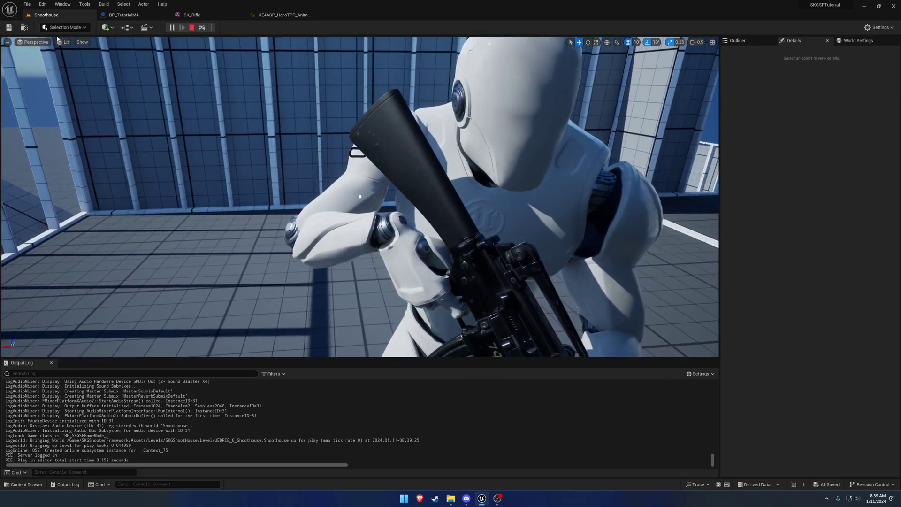
{"action": "key", "text": "Escape"}
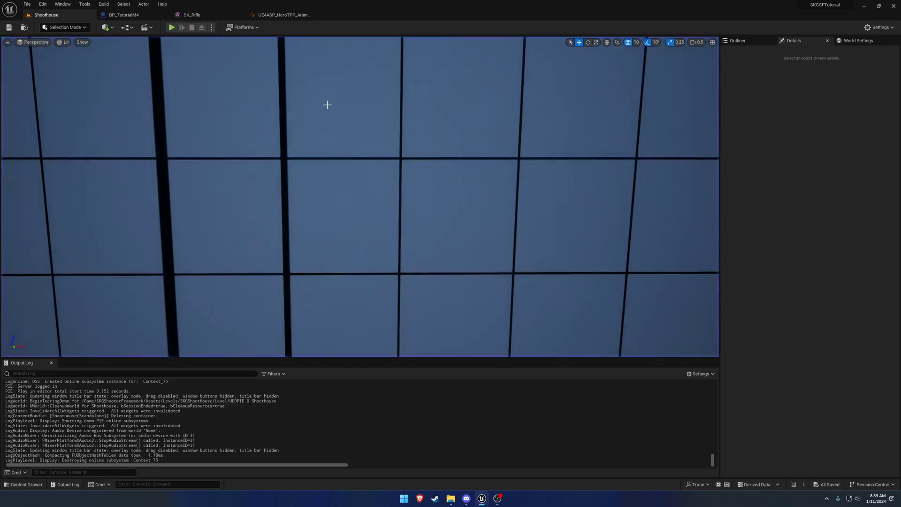
{"action": "right_click_drag", "start_coordinate": [327, 105], "coordinate": [329, 106]}
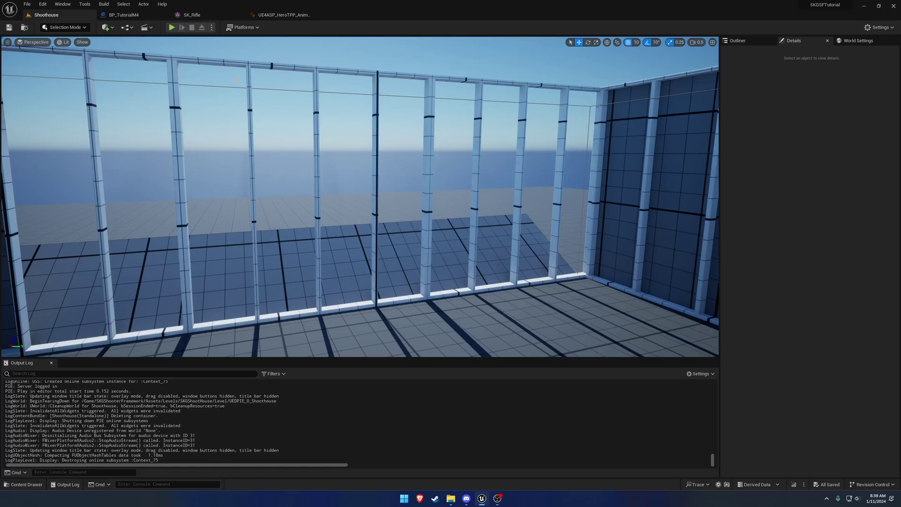
Open the C_M4_CollisionLocation curve from BP_TutorialM4 and examine its X, Y and Z curves alongside the Firearm Collision Pose Scale setting
{"action": "left_click", "coordinate": [124, 15]}
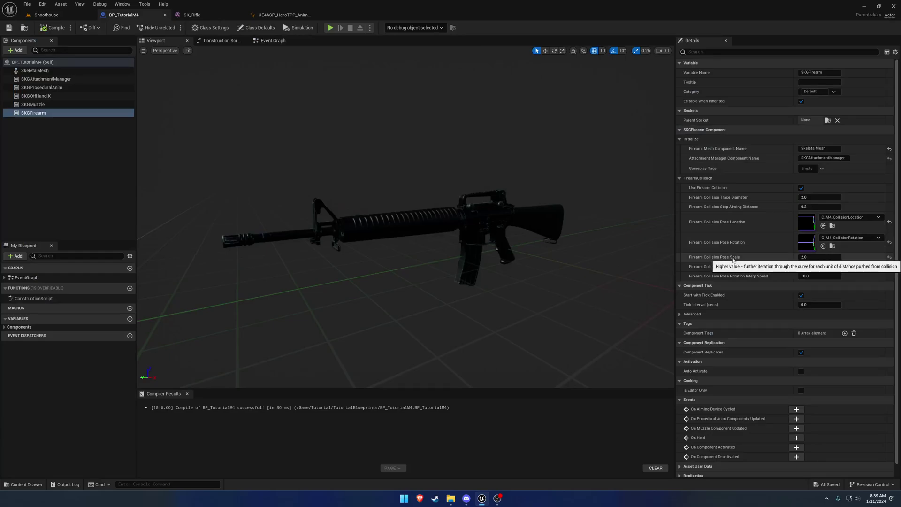
{"action": "left_click", "coordinate": [832, 226]}
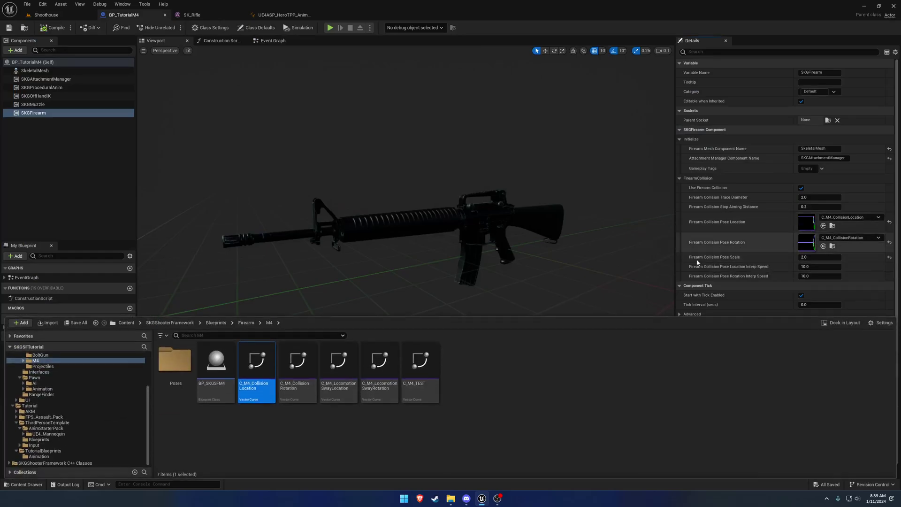
{"action": "double_click", "coordinate": [267, 364]}
{"action": "right_click_drag", "start_coordinate": [438, 216], "coordinate": [407, 254]}
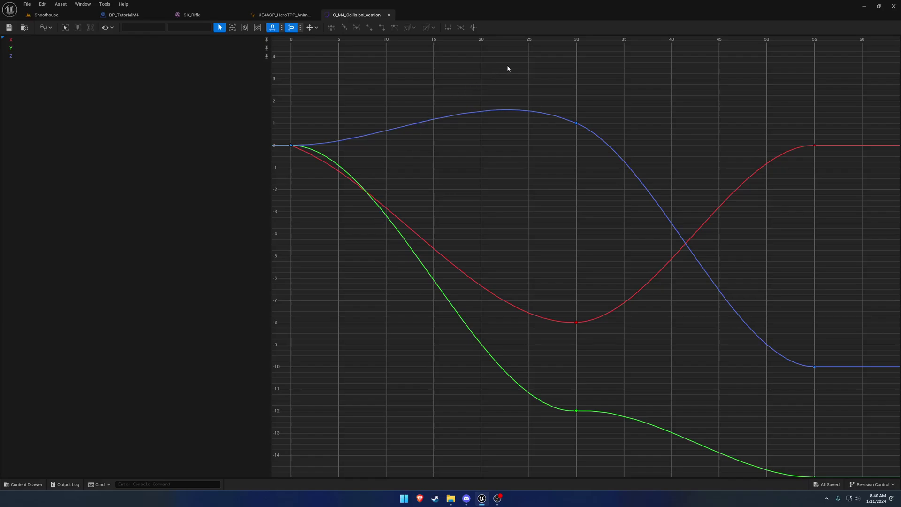
{"action": "left_click", "coordinate": [129, 14]}
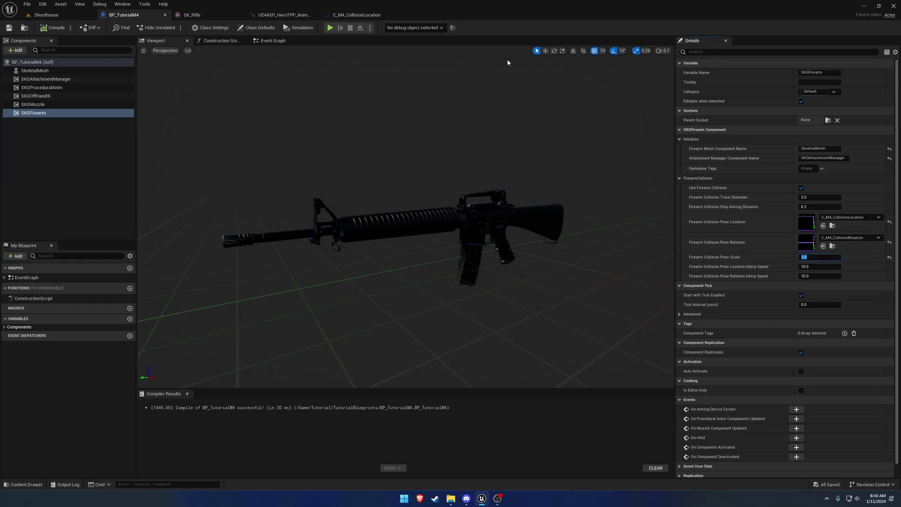
{"action": "left_click", "coordinate": [370, 17]}
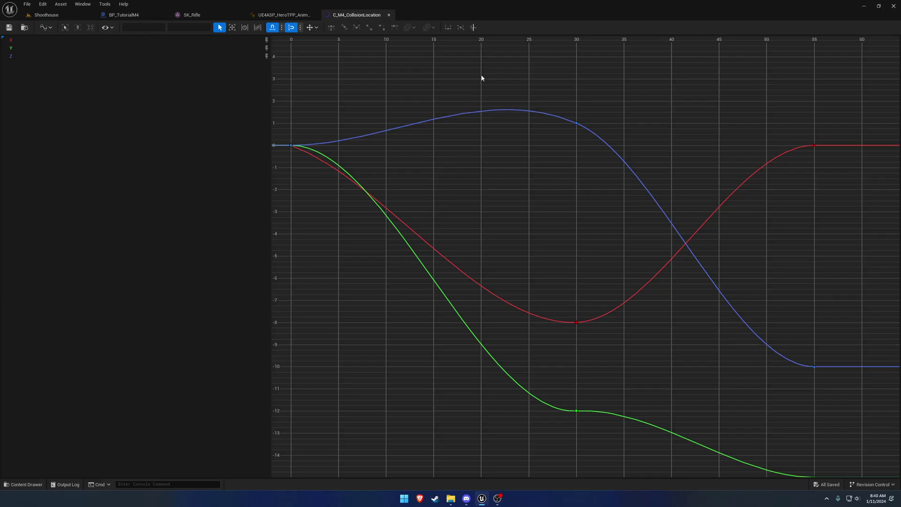
Compare the Firearm Collision Pose Scale setting in BP_TutorialM4 with the C_M4_CollisionLocation curve, and close the curve asset
{"action": "left_click", "coordinate": [136, 17]}
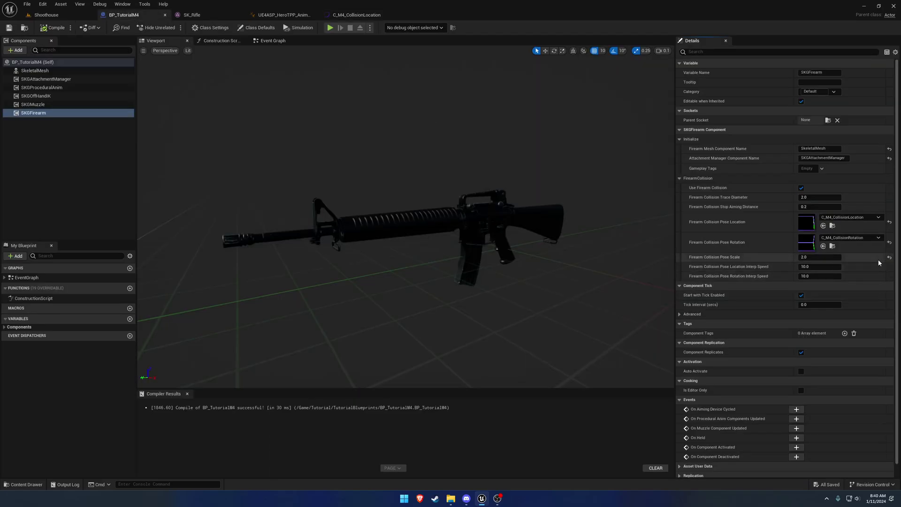
{"action": "left_click", "coordinate": [366, 17]}
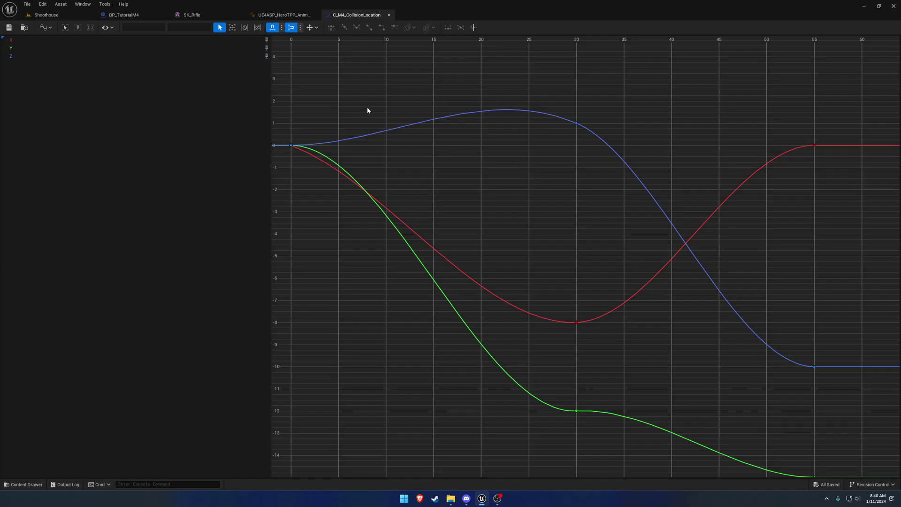
{"action": "left_click", "coordinate": [390, 15]}
{"action": "left_click", "coordinate": [130, 18]}
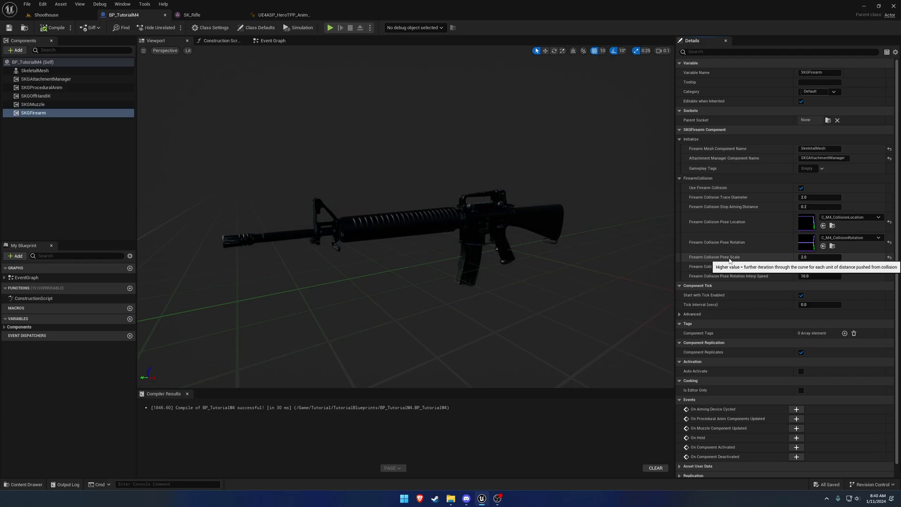
Reopen the C_M4_CollisionLocation curve from the Firearm Collision Pose Location setting and examine its full time range against the pose scale
{"action": "left_click", "coordinate": [833, 226]}
{"action": "double_click", "coordinate": [257, 364]}
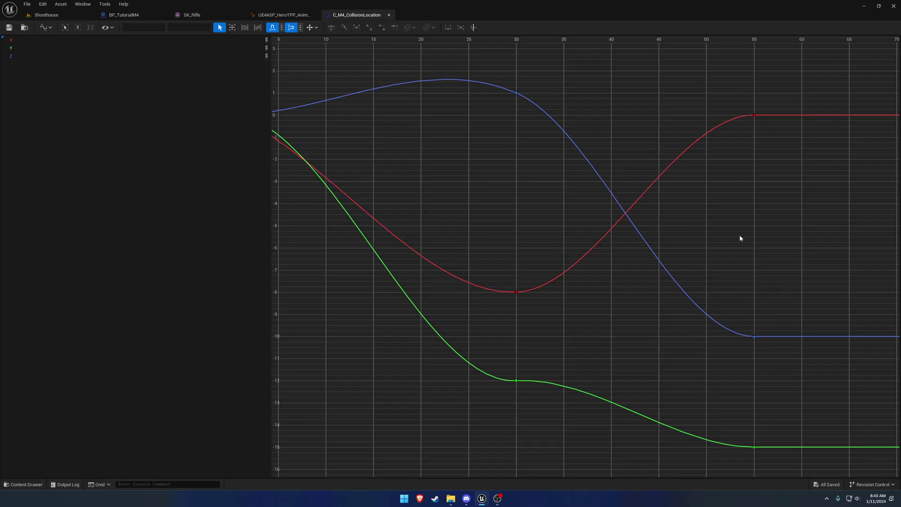
{"action": "scroll", "coordinate": [740, 236], "scroll_direction": "down", "scroll_amount": 2}
{"action": "scroll", "coordinate": [742, 228], "scroll_direction": "down", "scroll_amount": 2}
{"action": "right_click_drag", "start_coordinate": [742, 228], "coordinate": [365, 223]}
{"action": "right_click_drag", "start_coordinate": [557, 181], "coordinate": [799, 186]}
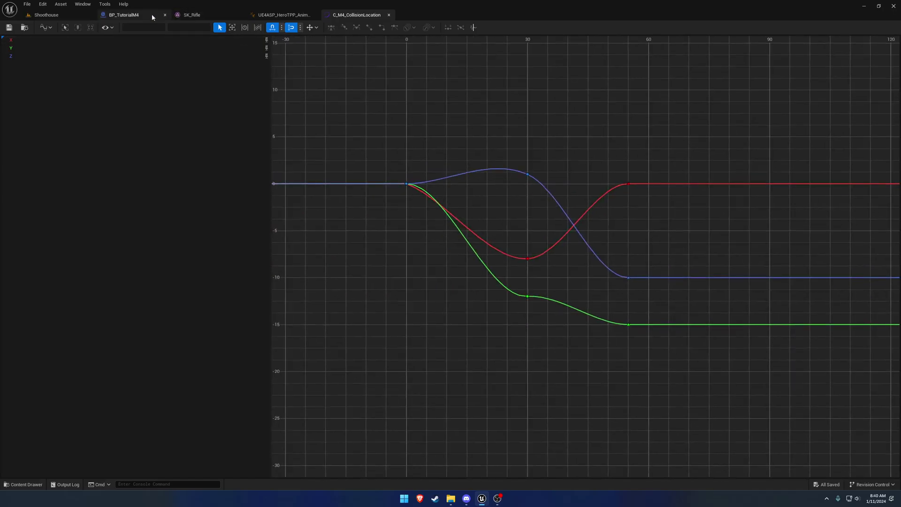
{"action": "left_click", "coordinate": [124, 15]}
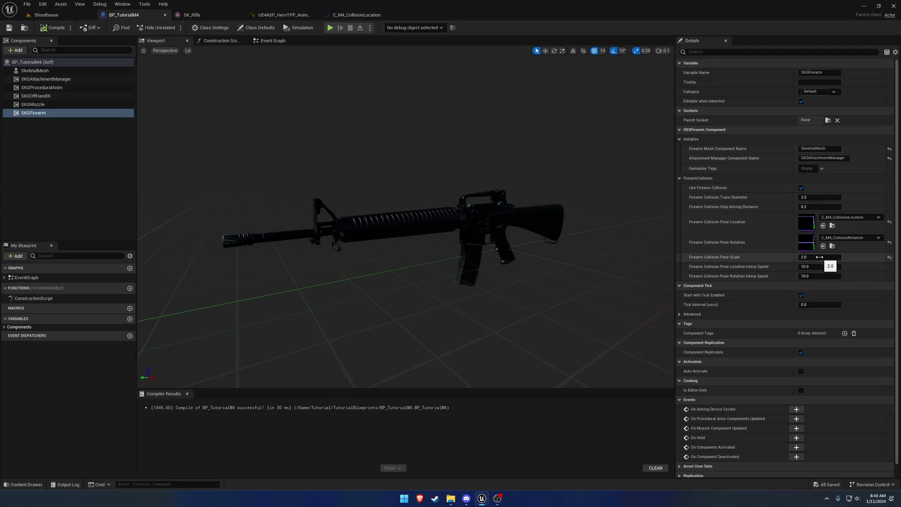
{"action": "left_click", "coordinate": [374, 15]}
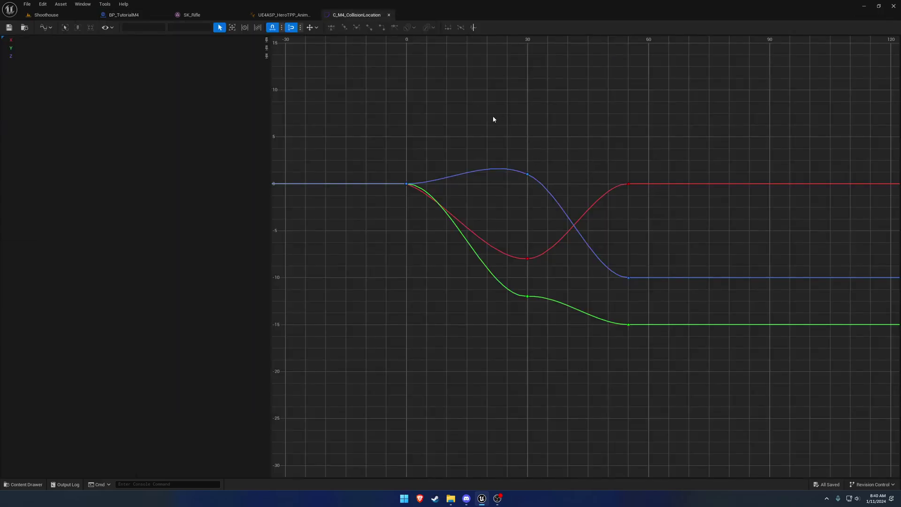
Return to BP_TutorialM4 and review the settings of the SKGMuzzle and SKGFirearm components
{"action": "left_click", "coordinate": [132, 14]}
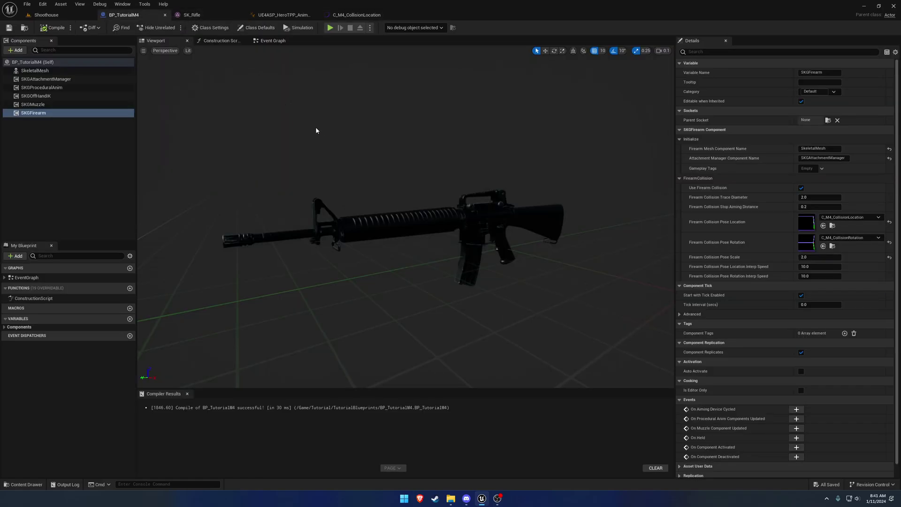
{"action": "left_click", "coordinate": [60, 105]}
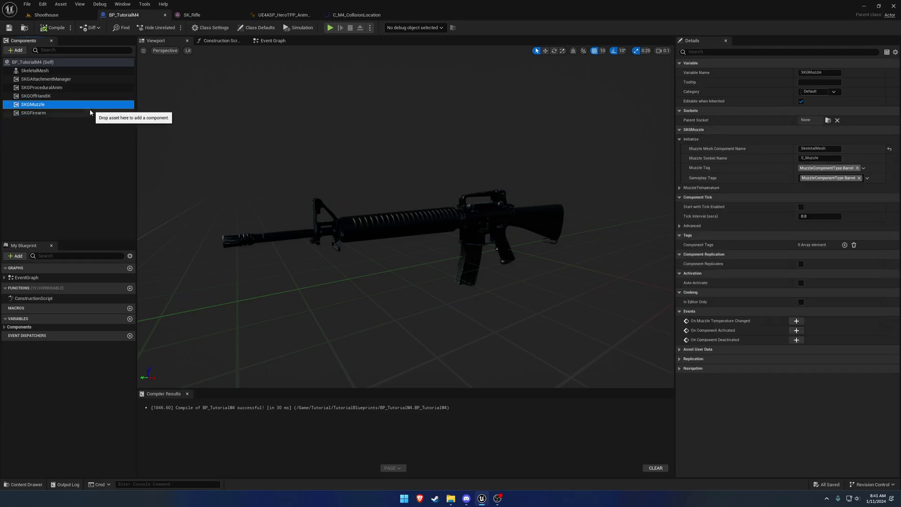
{"action": "left_click", "coordinate": [90, 114]}
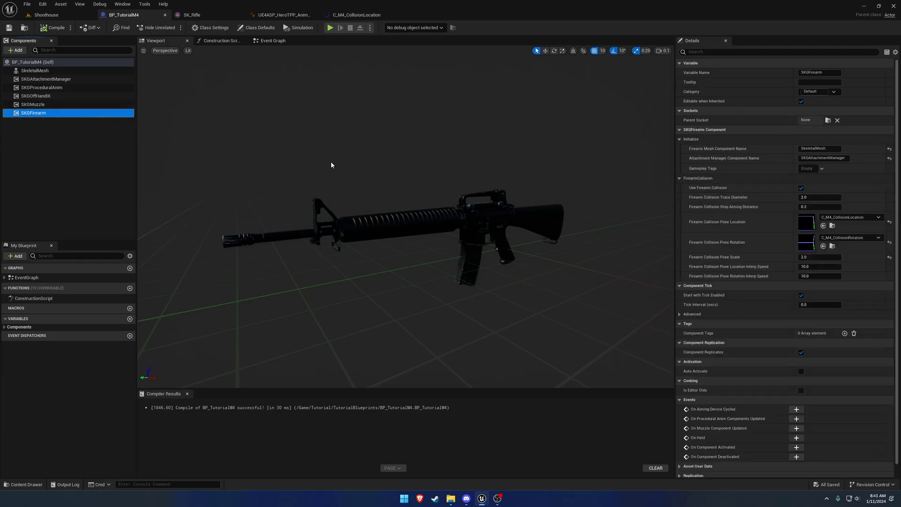